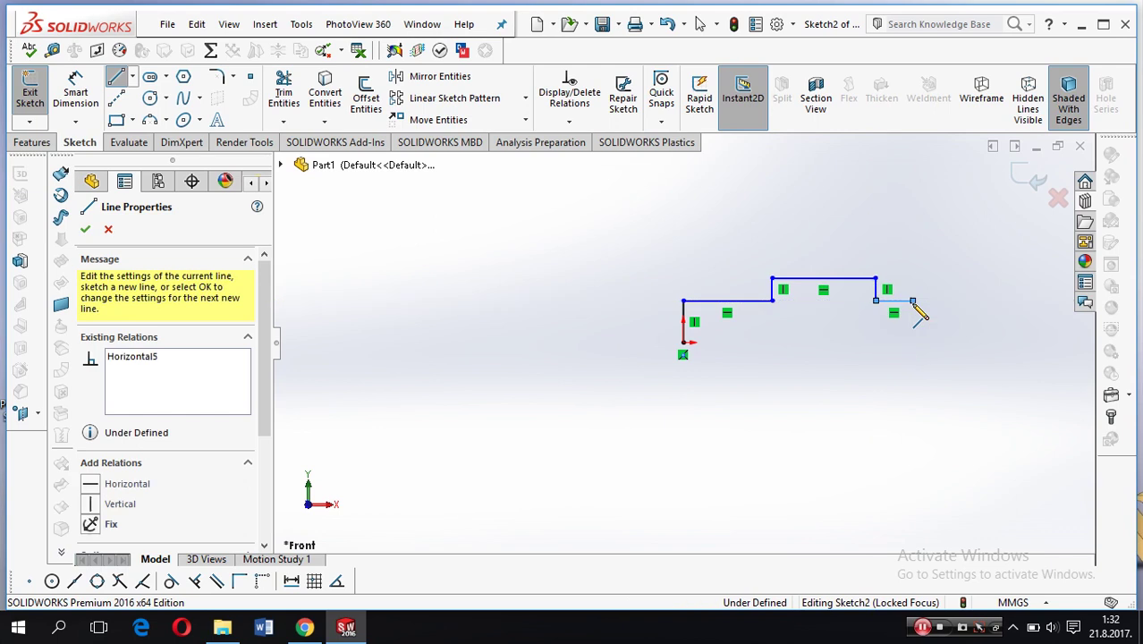
Step: Continue the stepped shaft profile with a shallow rectangular groove and a horizontal run beyond it at the previous height
left_click(914, 306)
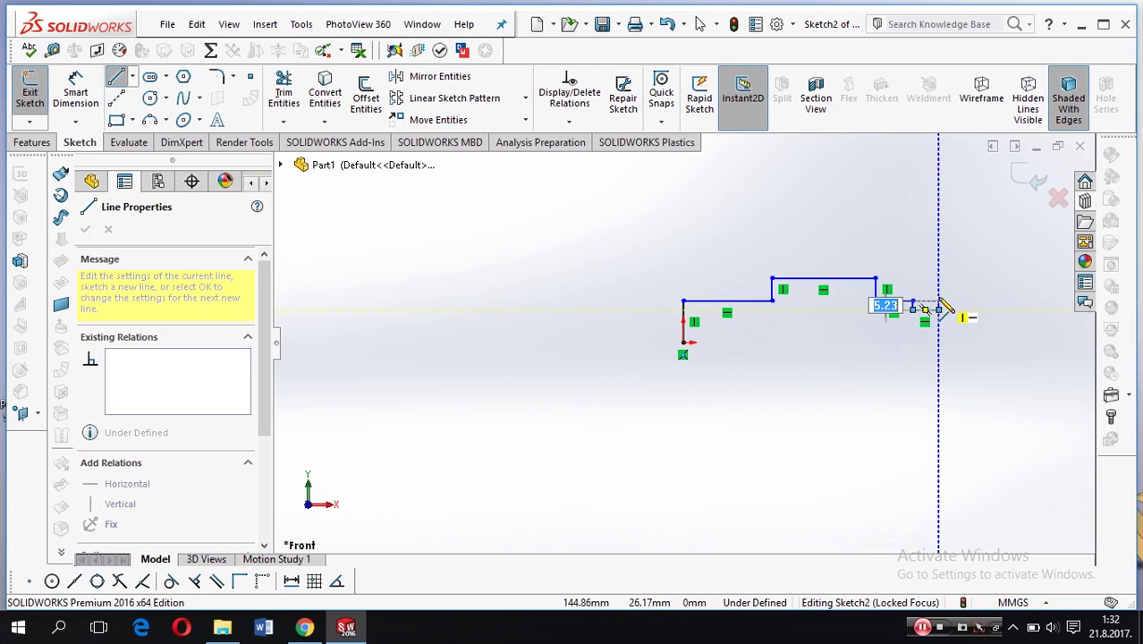
left_click(940, 305)
left_click(967, 301)
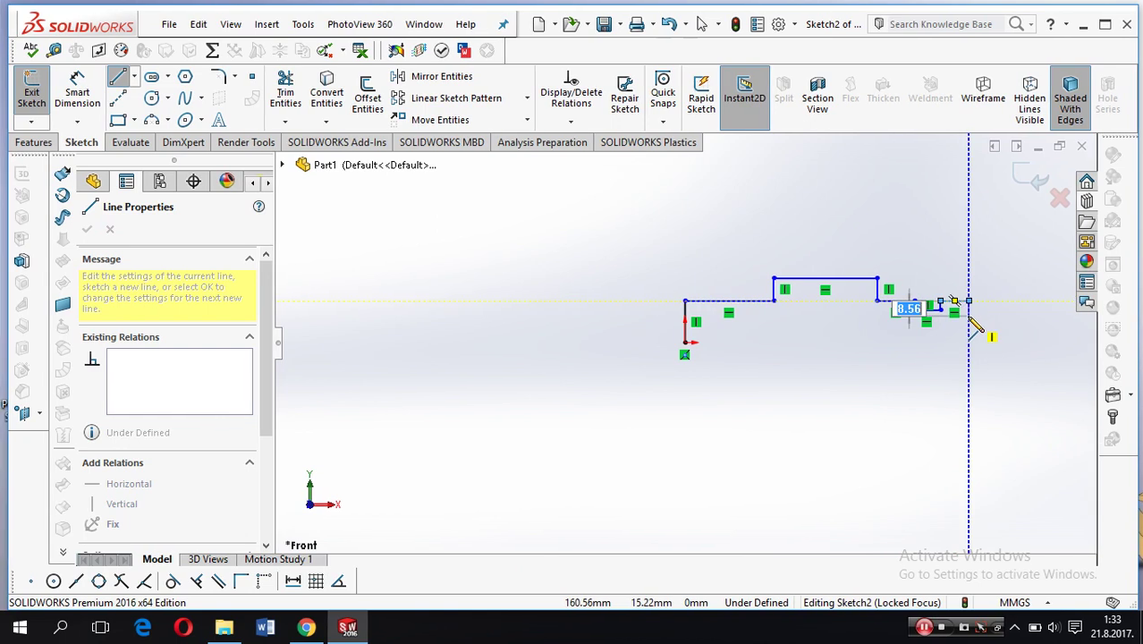
left_click(994, 301)
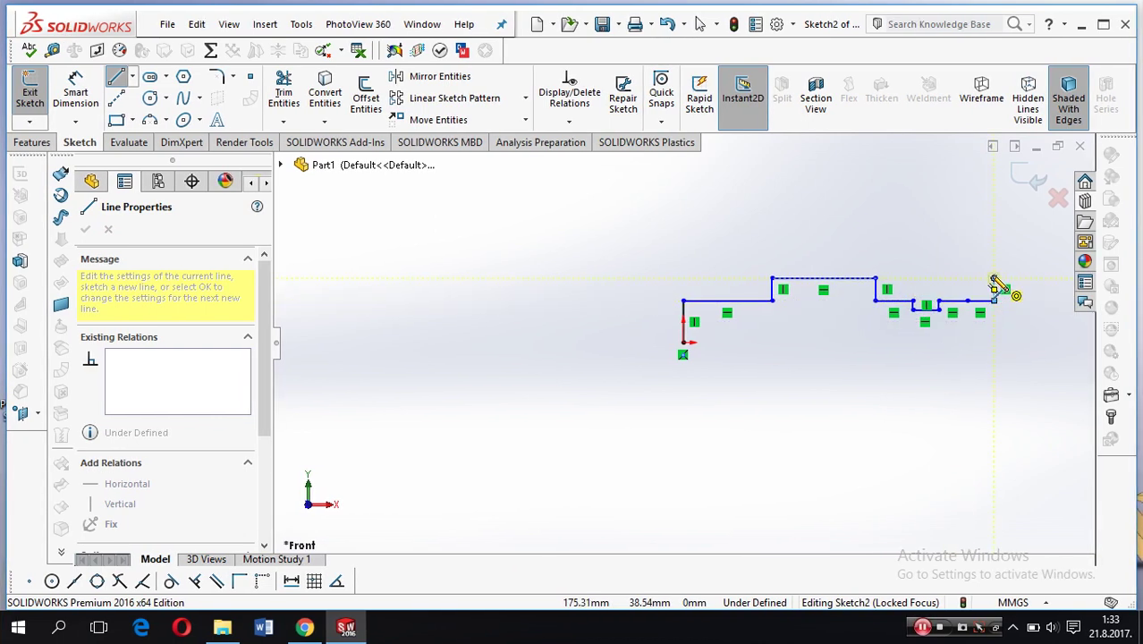
Step: Add the raised end flange level with the large middle section and close the profile along a horizontal line to the origin
left_click(995, 279)
left_click(1040, 279)
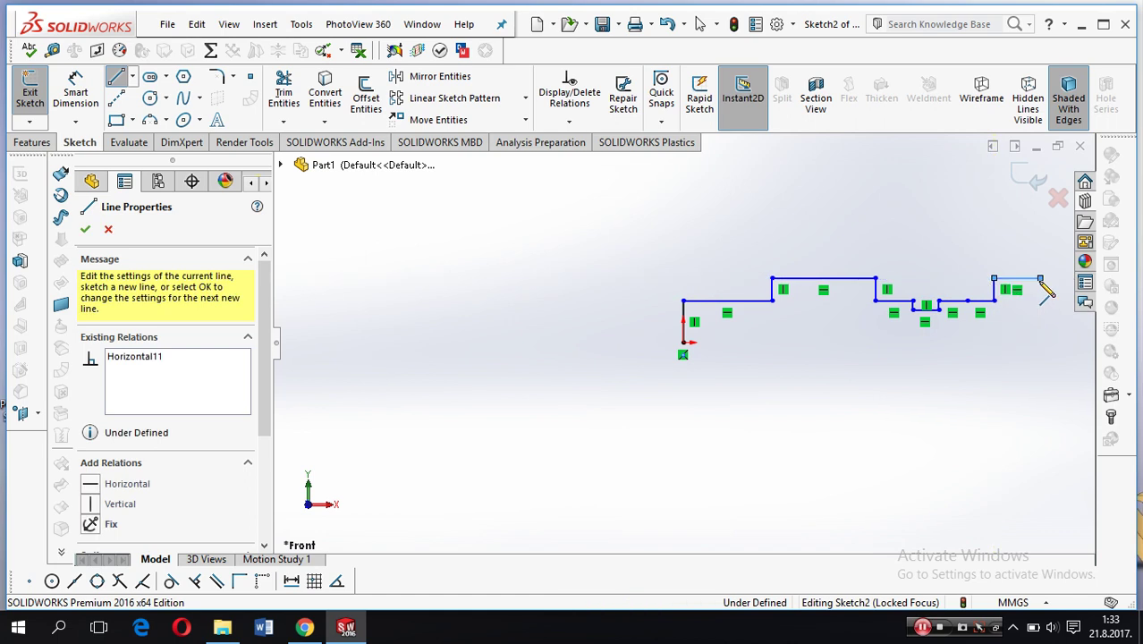
left_click(1041, 344)
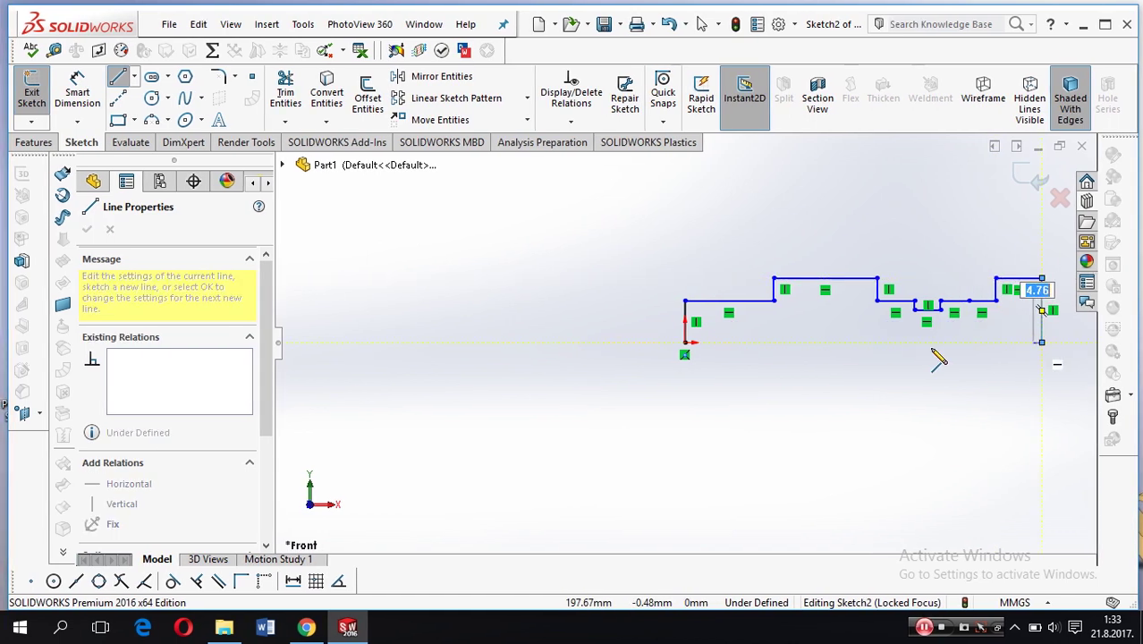
left_click(685, 344)
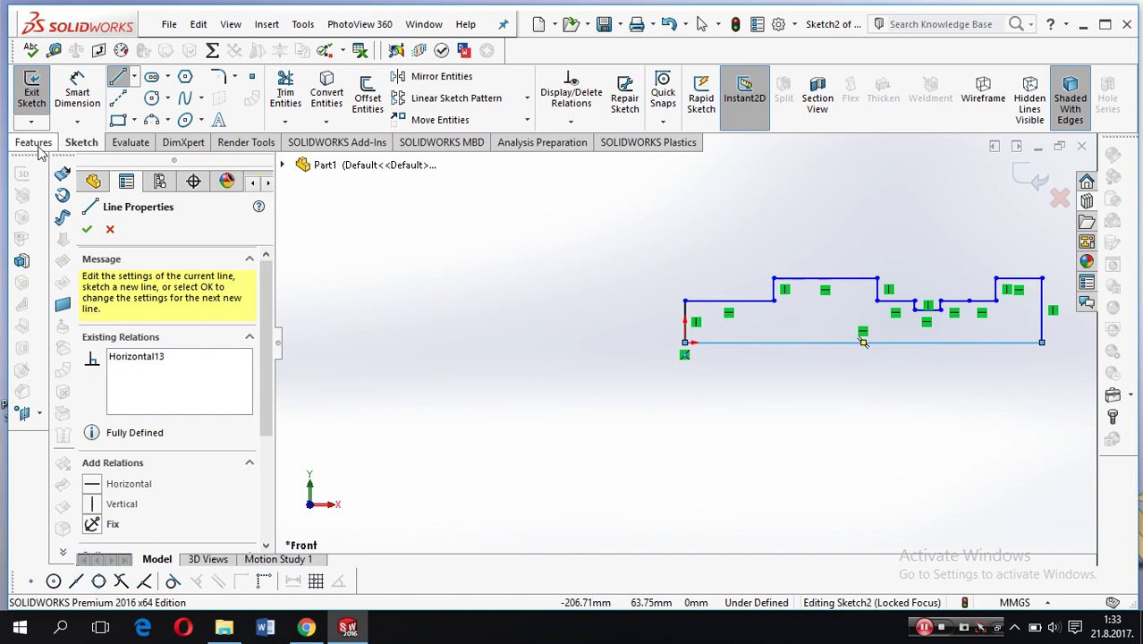
Step: Revolve the closed profile 360 degrees about its long horizontal base line
left_click(33, 142)
left_click(90, 98)
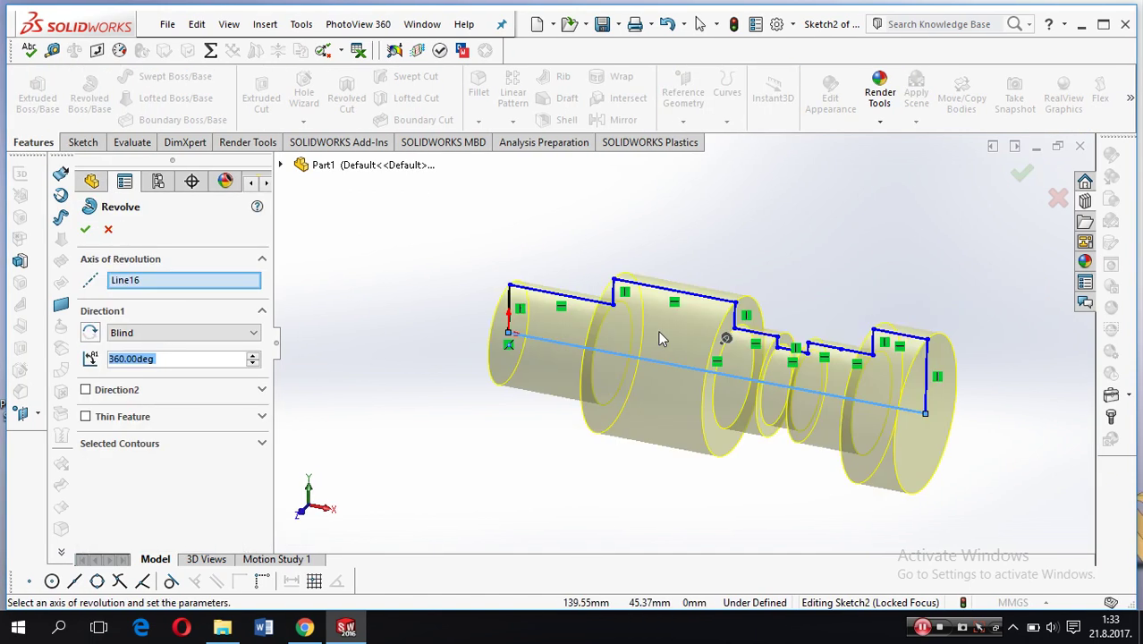
key("Return")
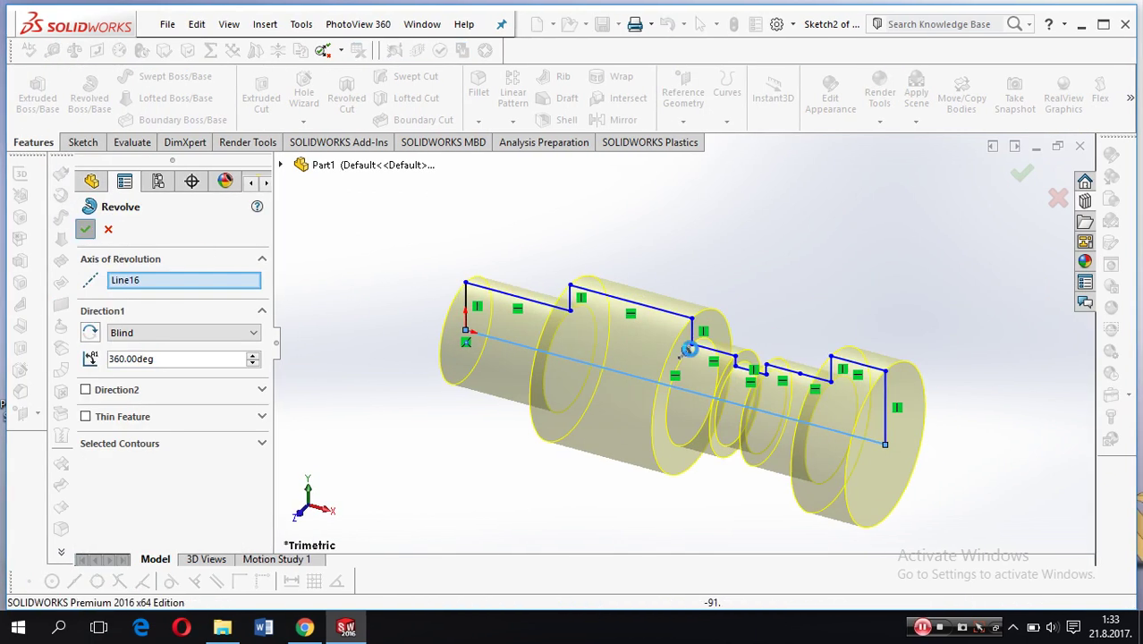
Step: Start a sketch on the flange's end face and draw a circle centred on the origin, about half the flange's diameter
left_click(894, 398)
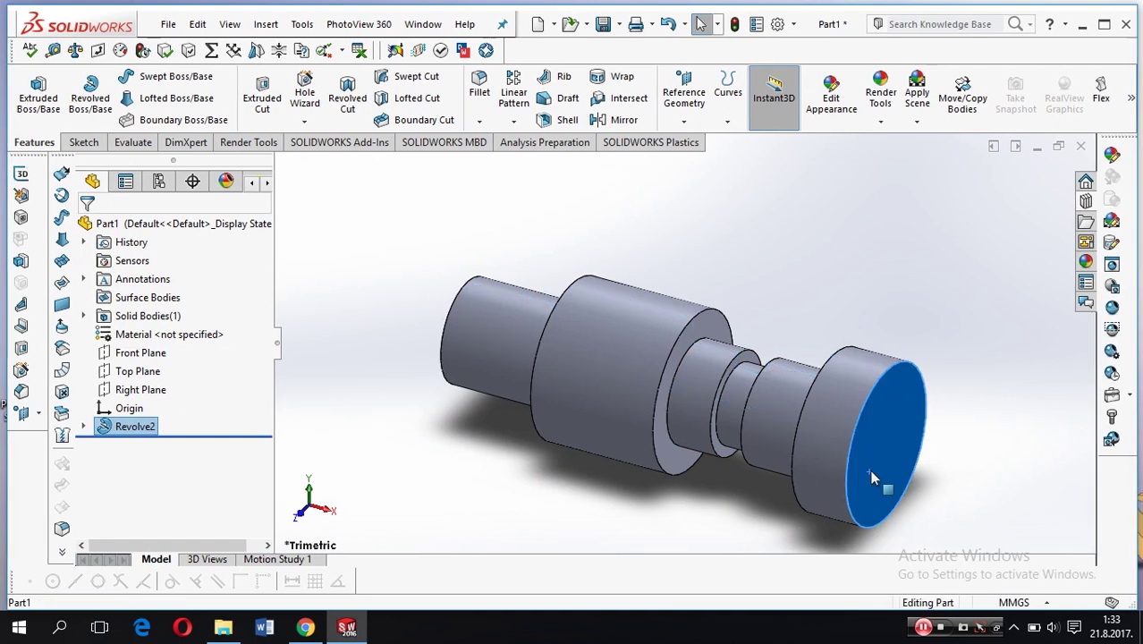
right_click(898, 397)
left_click(904, 138)
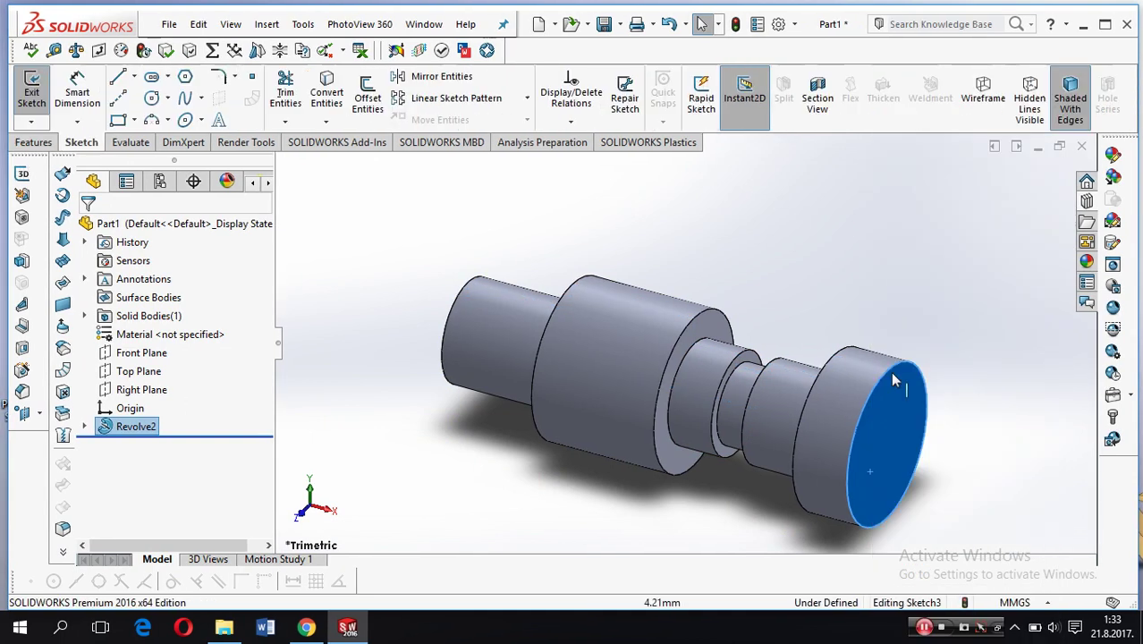
key("c")
left_click(888, 438)
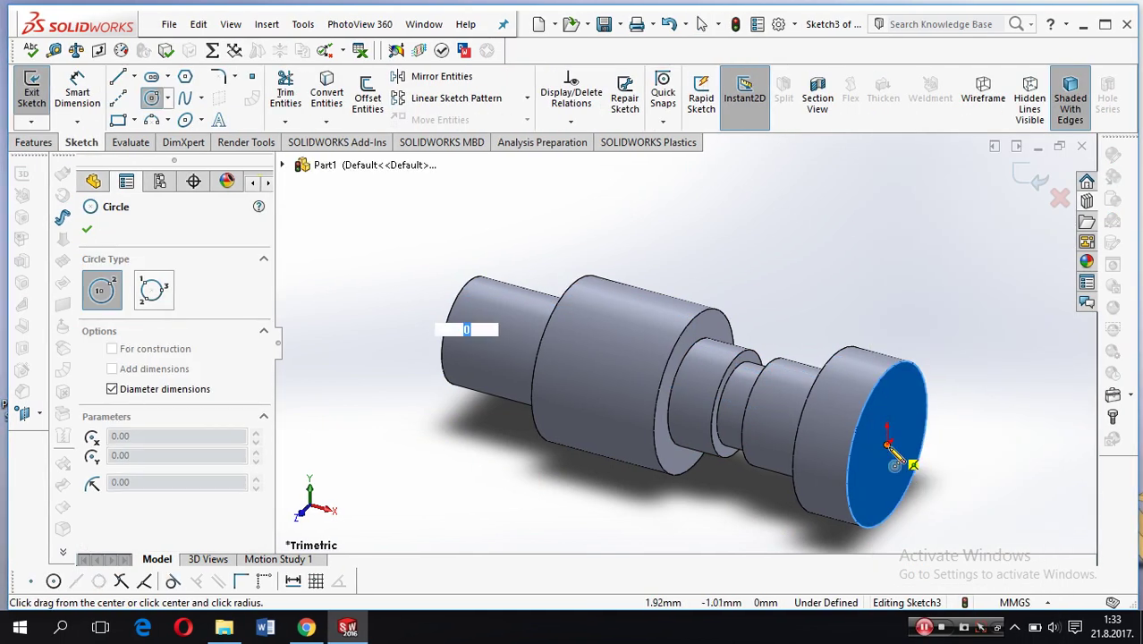
left_click(902, 479)
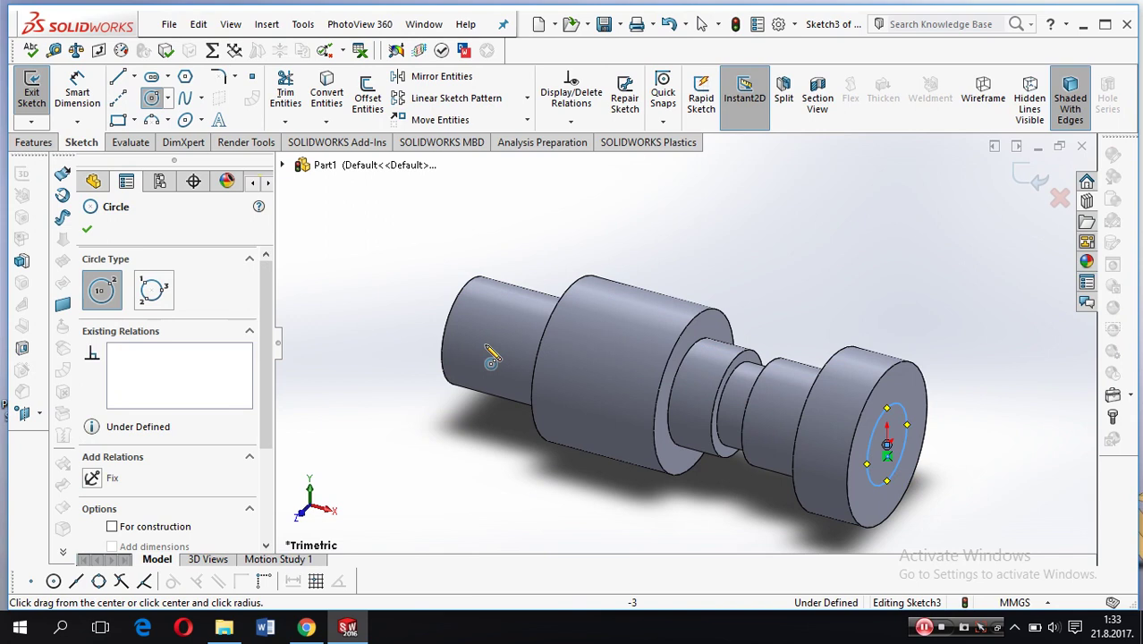
Step: Cut-extrude the central circle Through All to bore the shaft along its full length
left_click(36, 143)
left_click(259, 100)
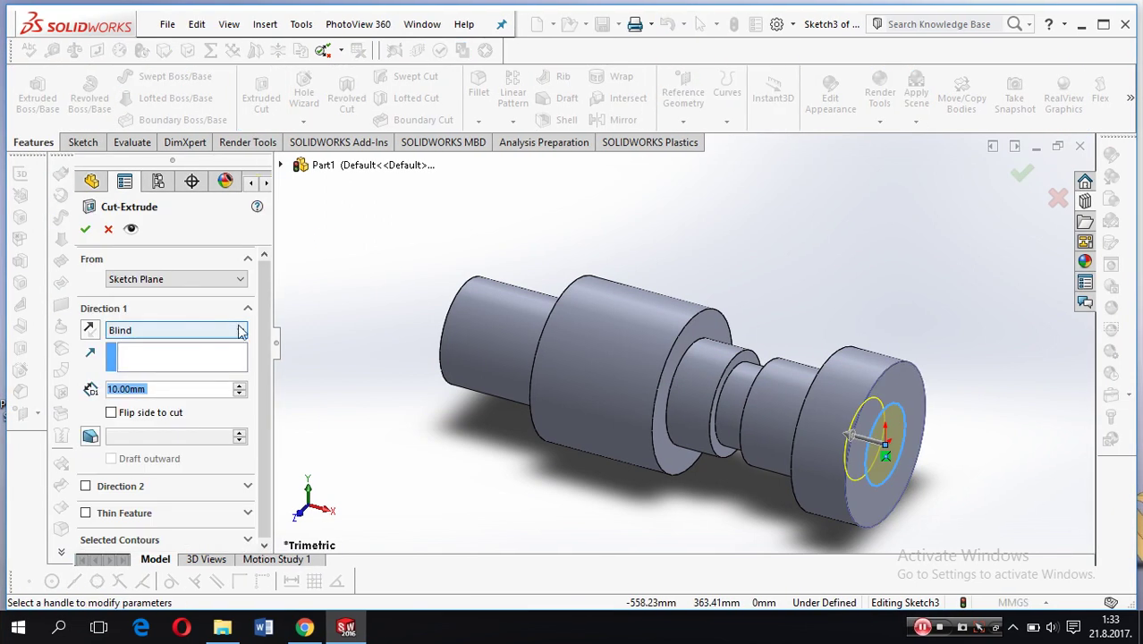
left_click(239, 332)
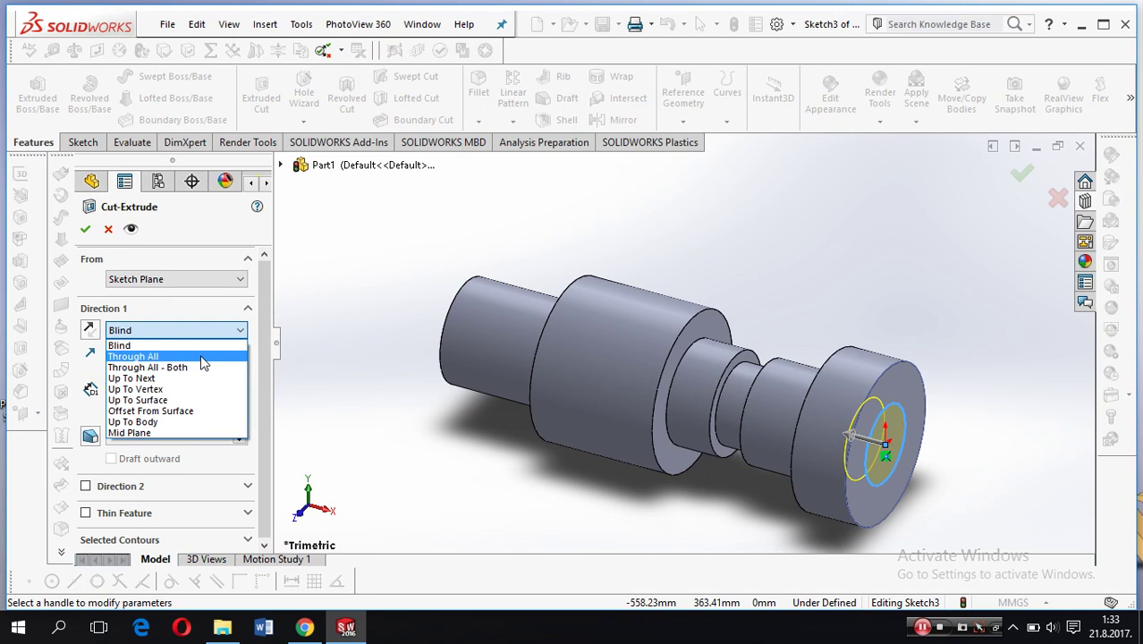
left_click(139, 356)
left_click(87, 230)
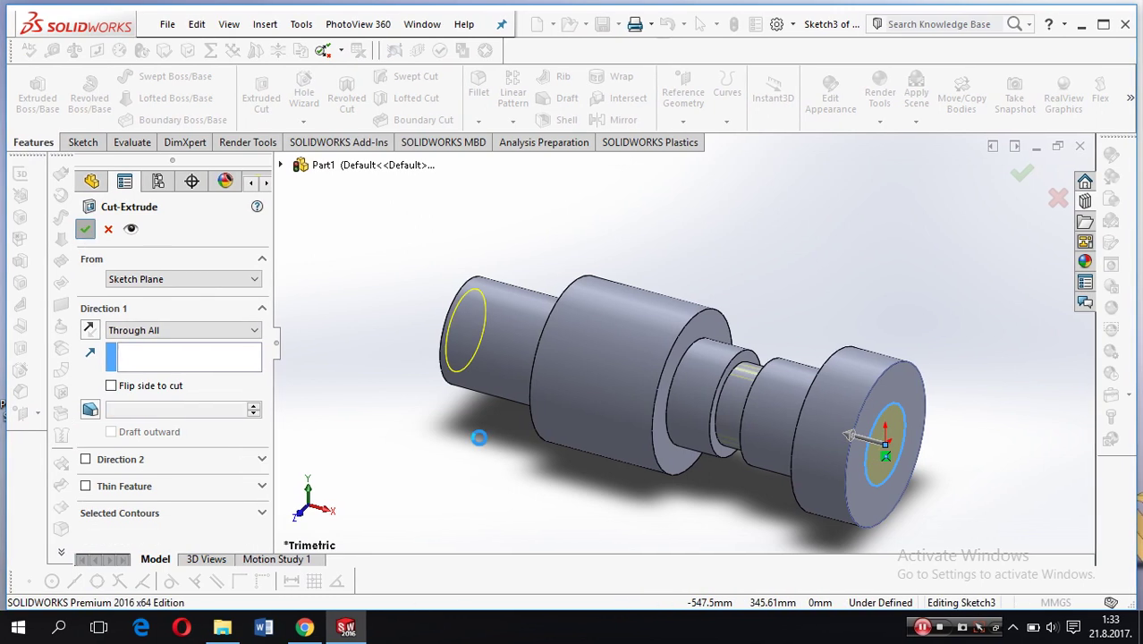
left_click(516, 460)
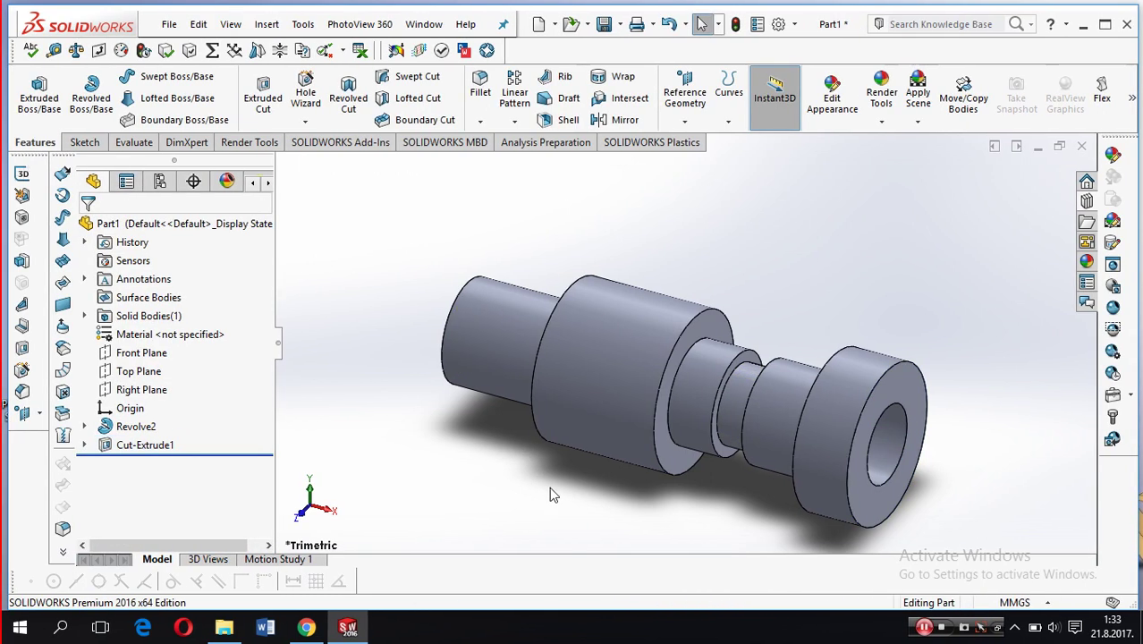
Step: Sketch a circle about 6.3 mm in diameter, vertically above the origin, on the large cylinder's shoulder face that faces the flange
right_click(703, 338)
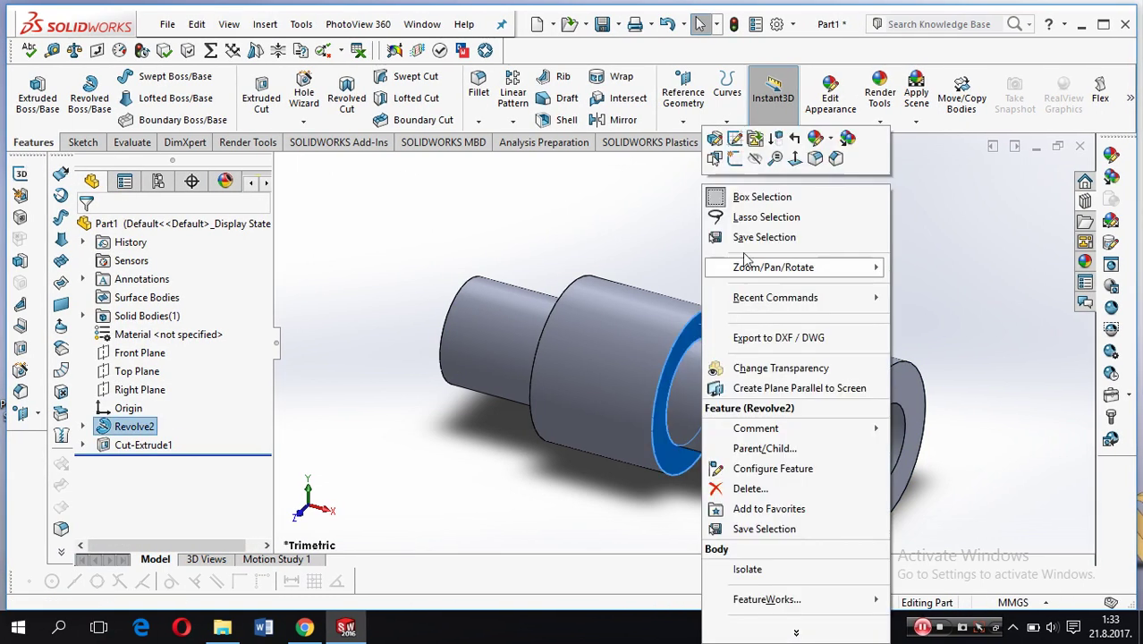
left_click(736, 159)
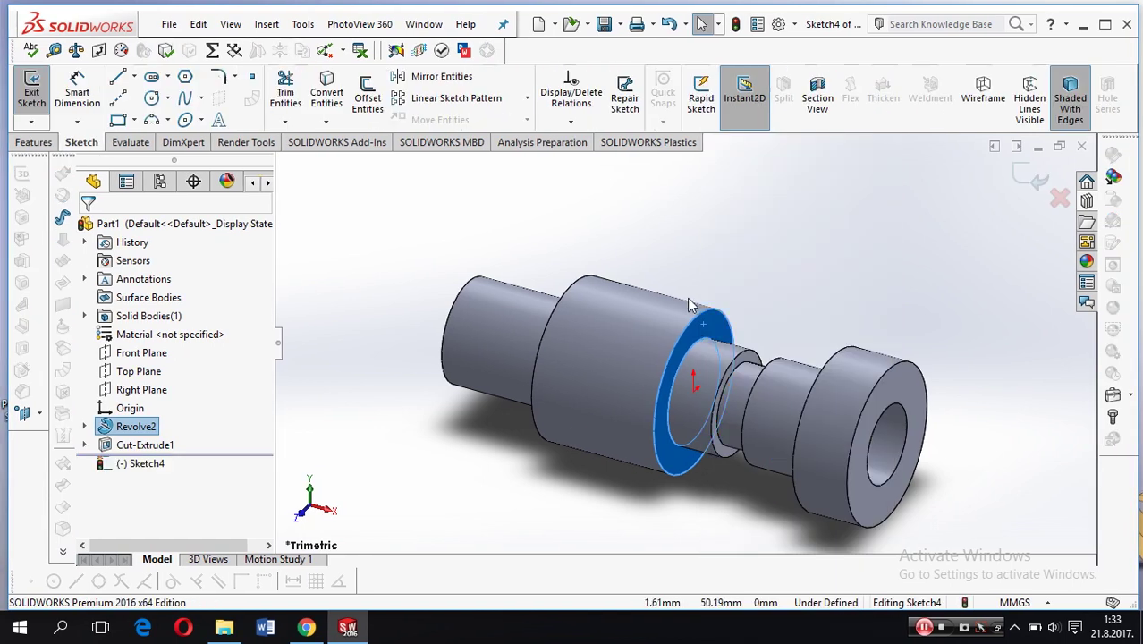
key("c")
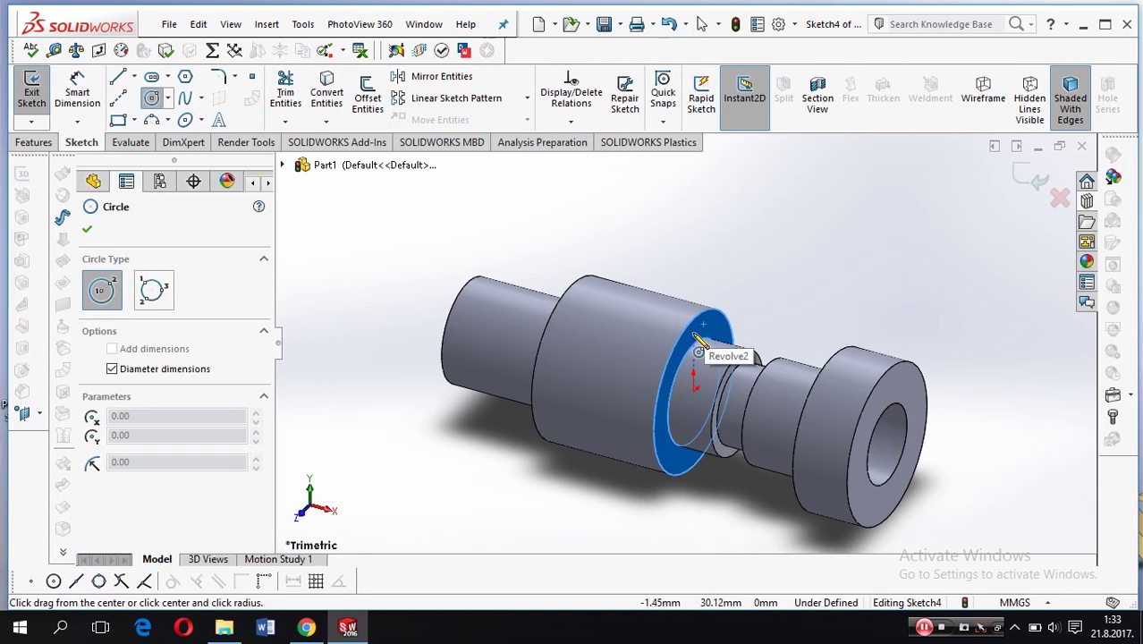
left_click(692, 330)
left_click(697, 336)
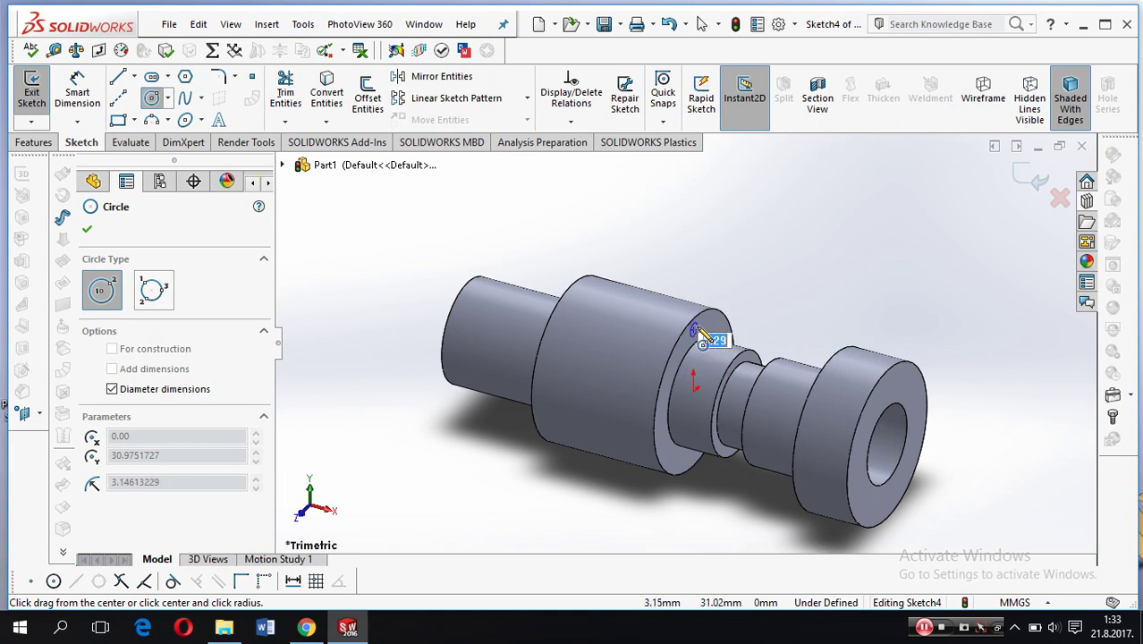
left_click(702, 334)
Step: Cut-extrude the small circle Up To Surface, ending at the large cylinder's opposite shoulder face
left_click(34, 143)
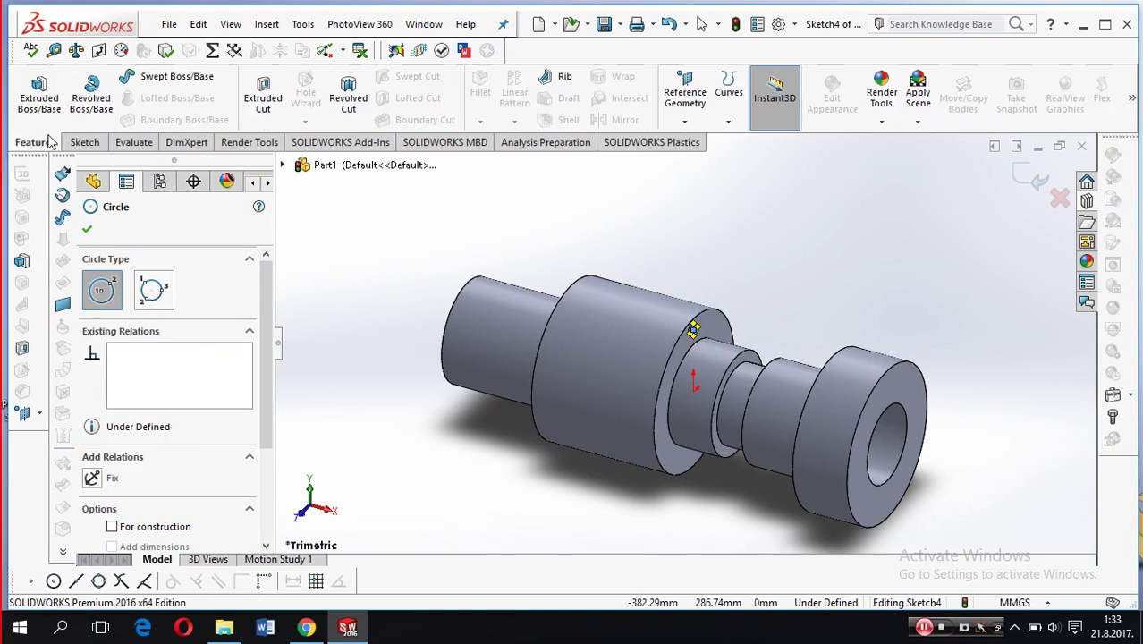
left_click(263, 94)
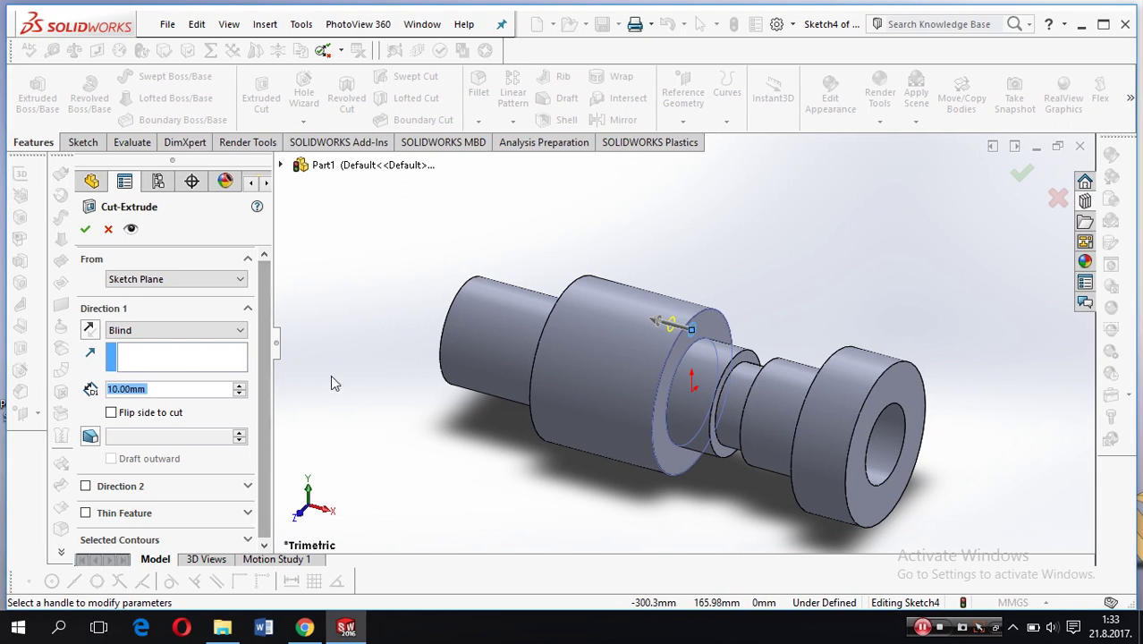
left_click(215, 330)
left_click(224, 398)
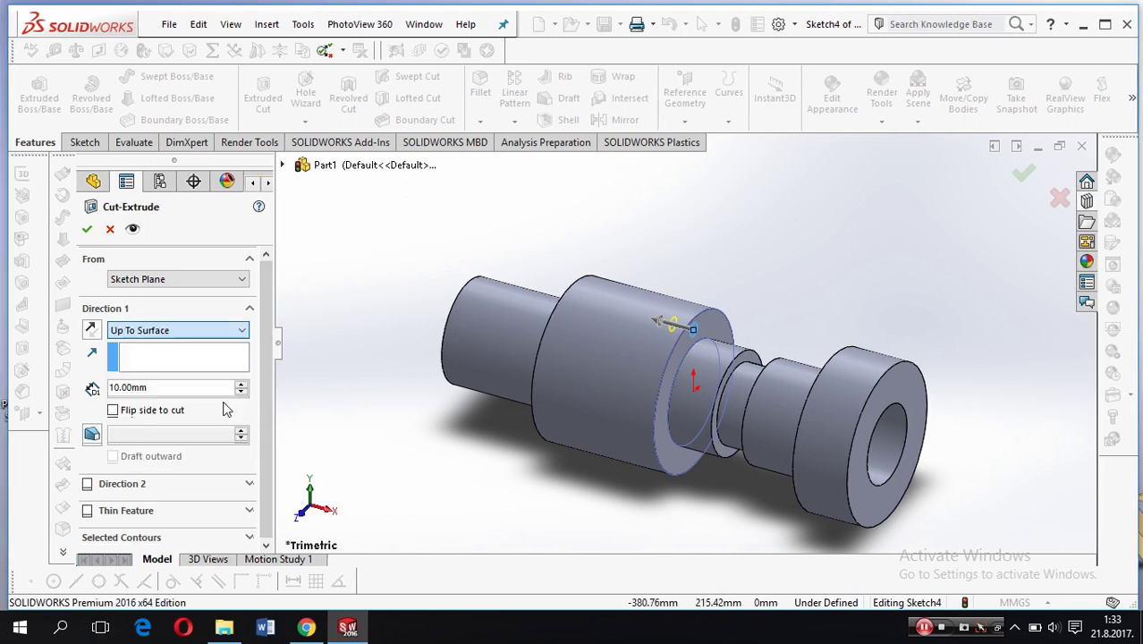
middle_click_drag(440, 433, 724, 412)
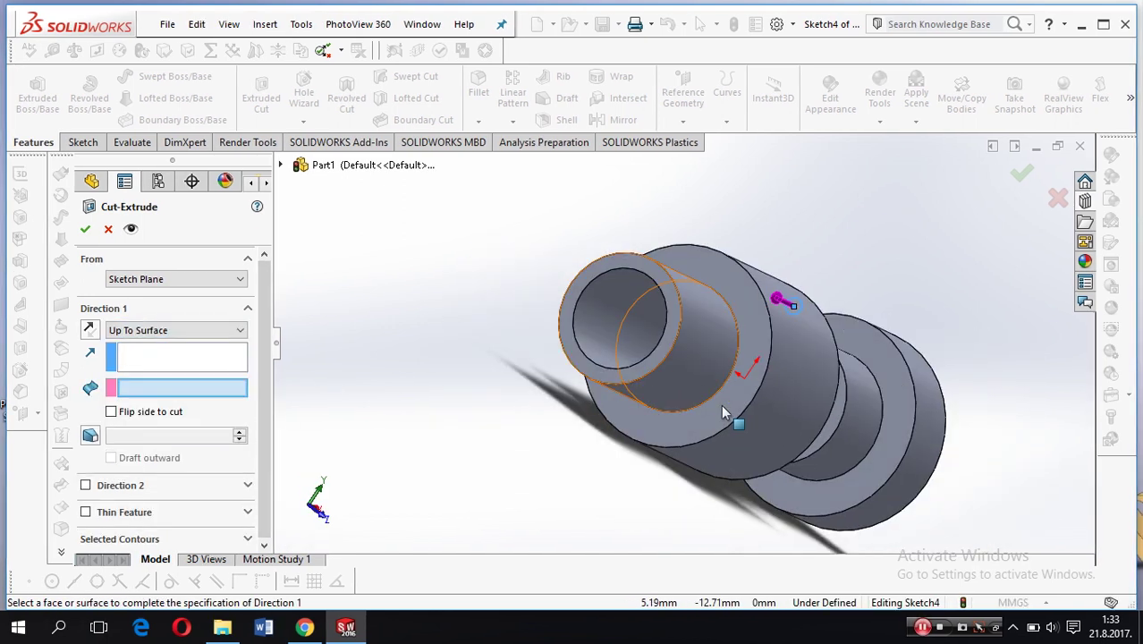
left_click(722, 414)
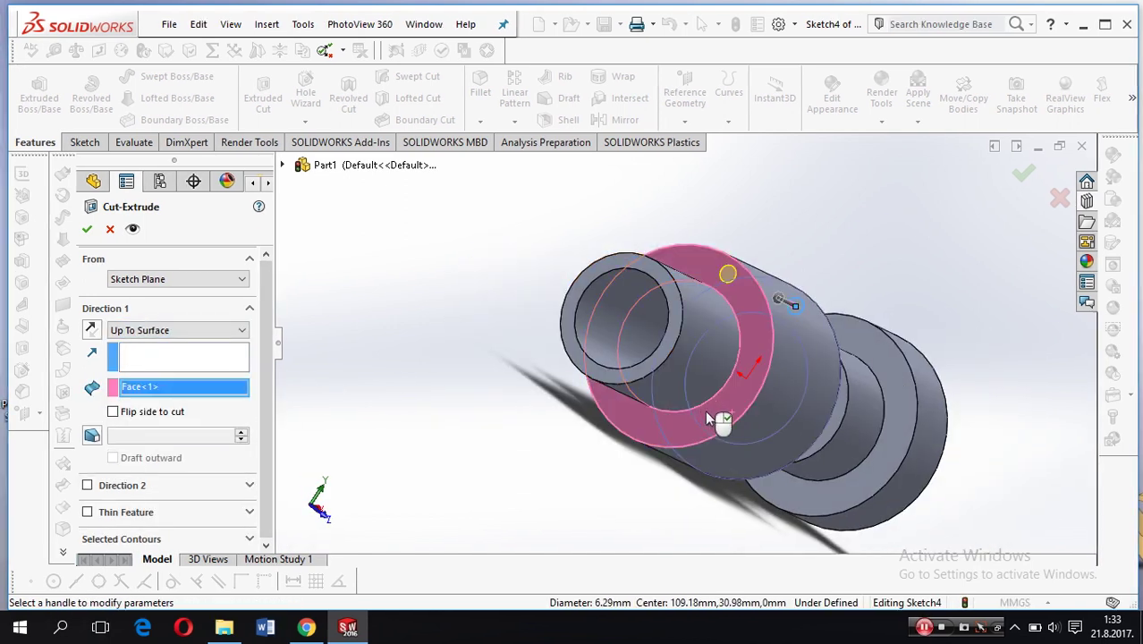
left_click(87, 229)
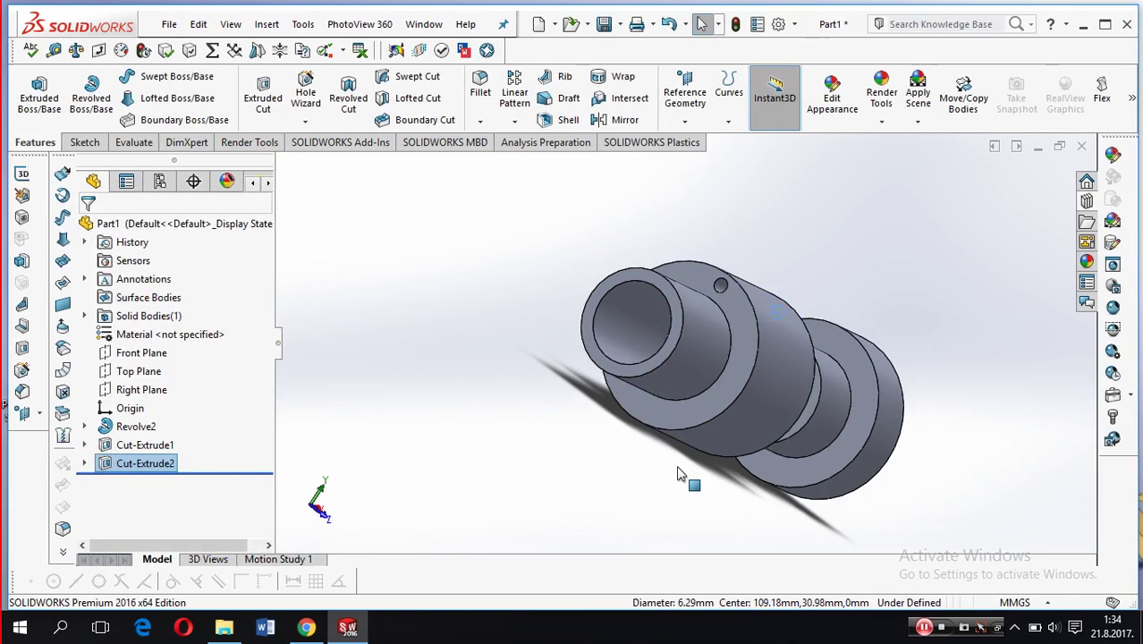
Step: Circular-pattern the small hole around the shaft axis with 21 equally spaced instances over 360 degrees
middle_click_drag(684, 475, 625, 452)
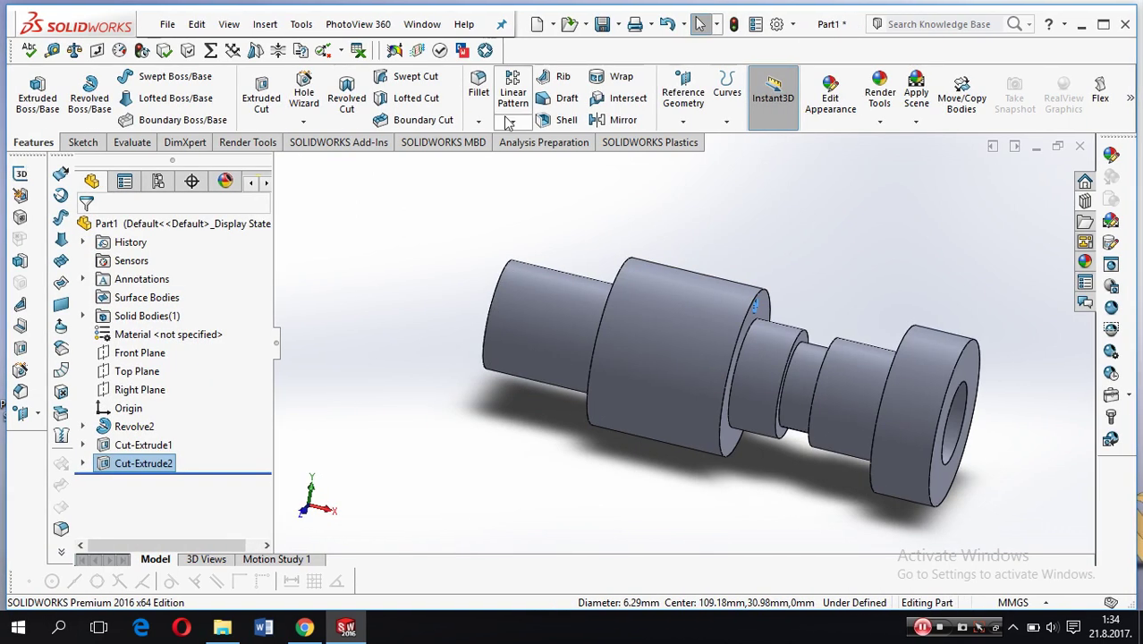
left_click(513, 122)
left_click(555, 161)
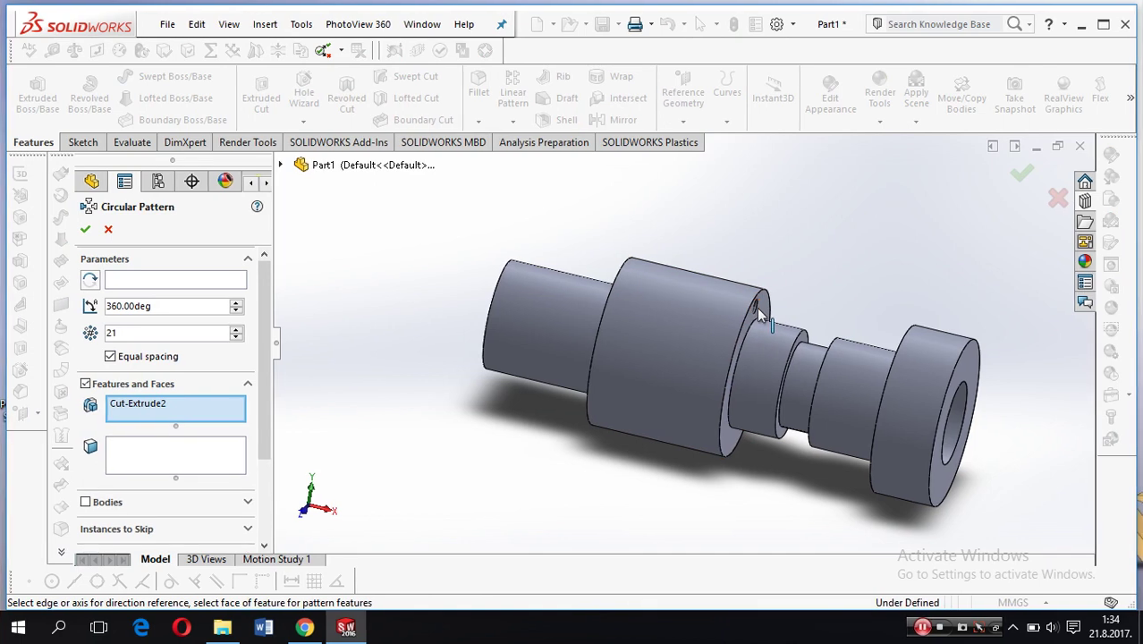
middle_click_drag(755, 383, 694, 341)
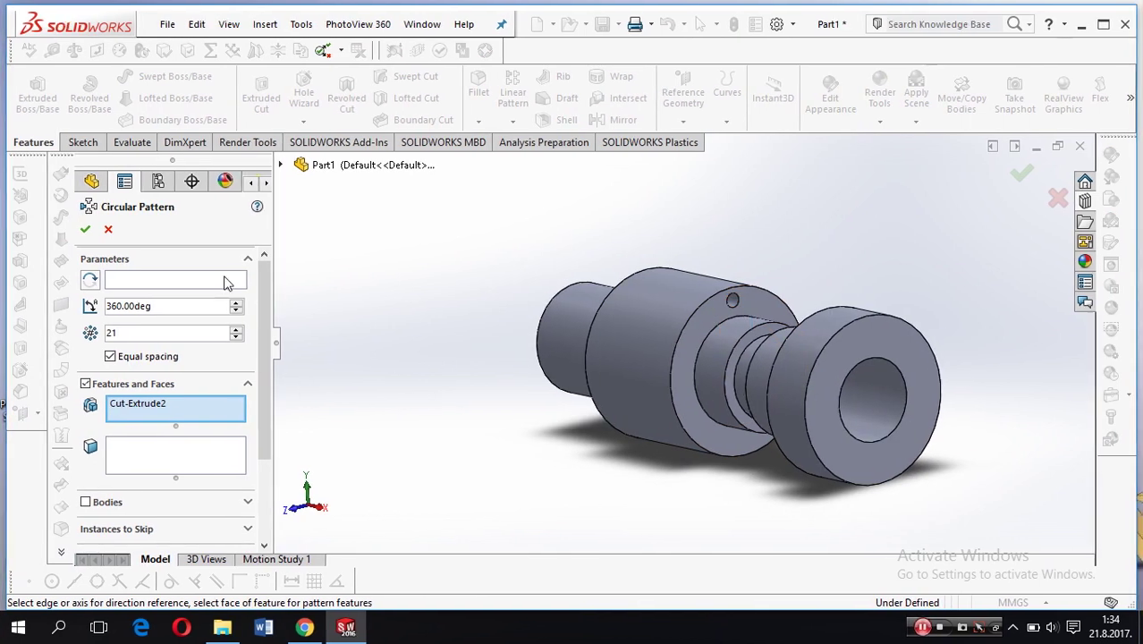
left_click(177, 280)
left_click(782, 306)
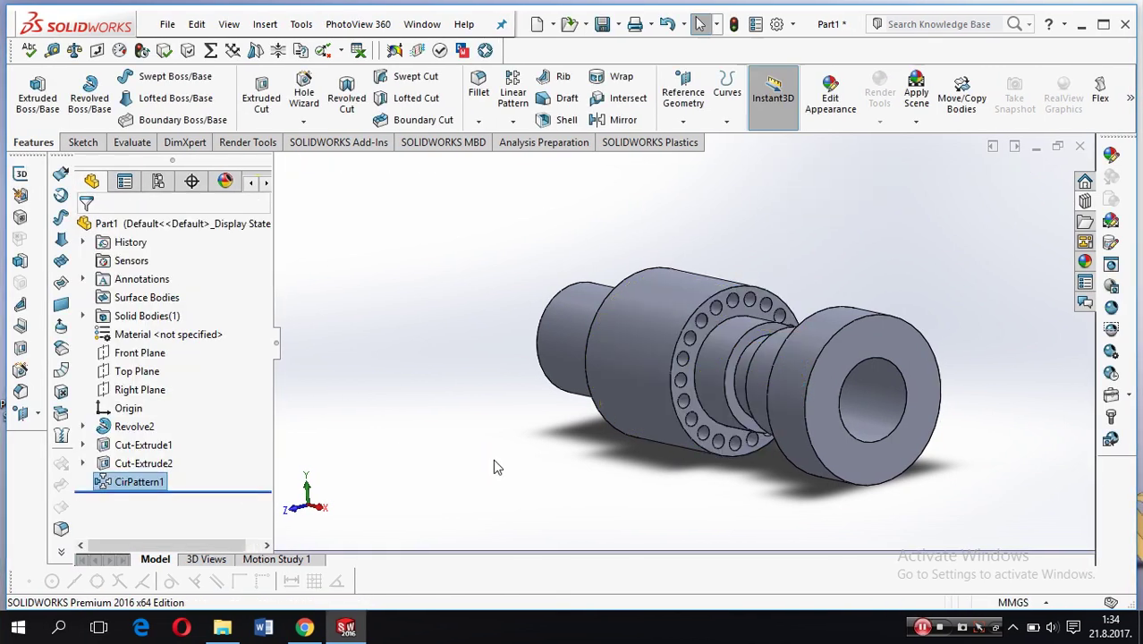
Step: Start a sketch on the flange's end face and draw a circle about 7.5 mm in diameter directly above the bore
middle_click_drag(796, 448, 857, 399)
right_click(872, 369)
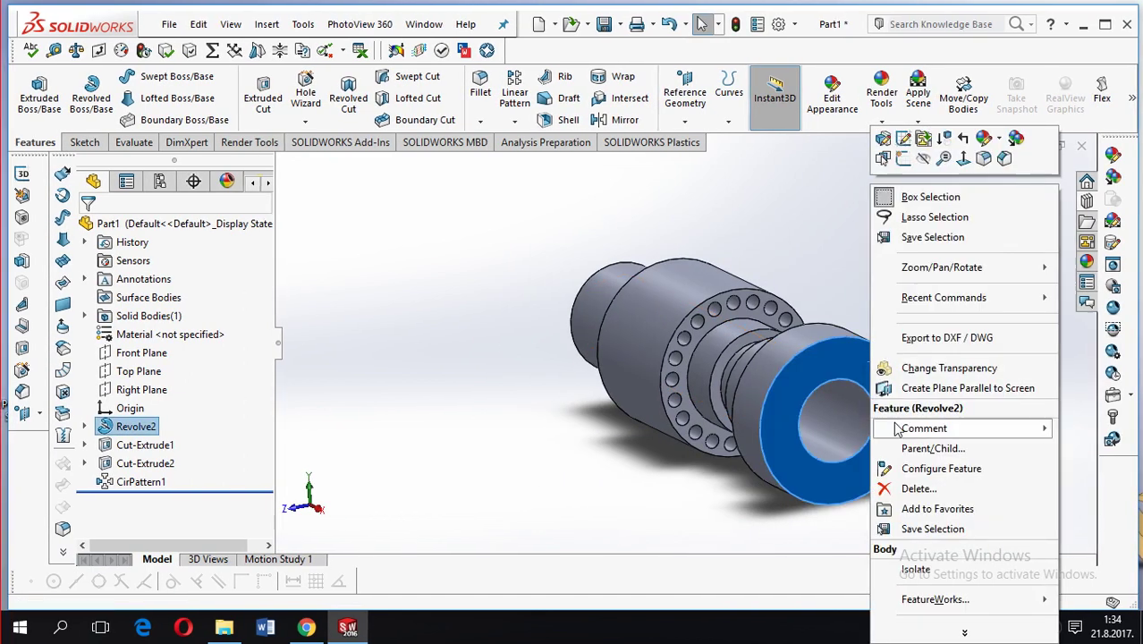
left_click(903, 158)
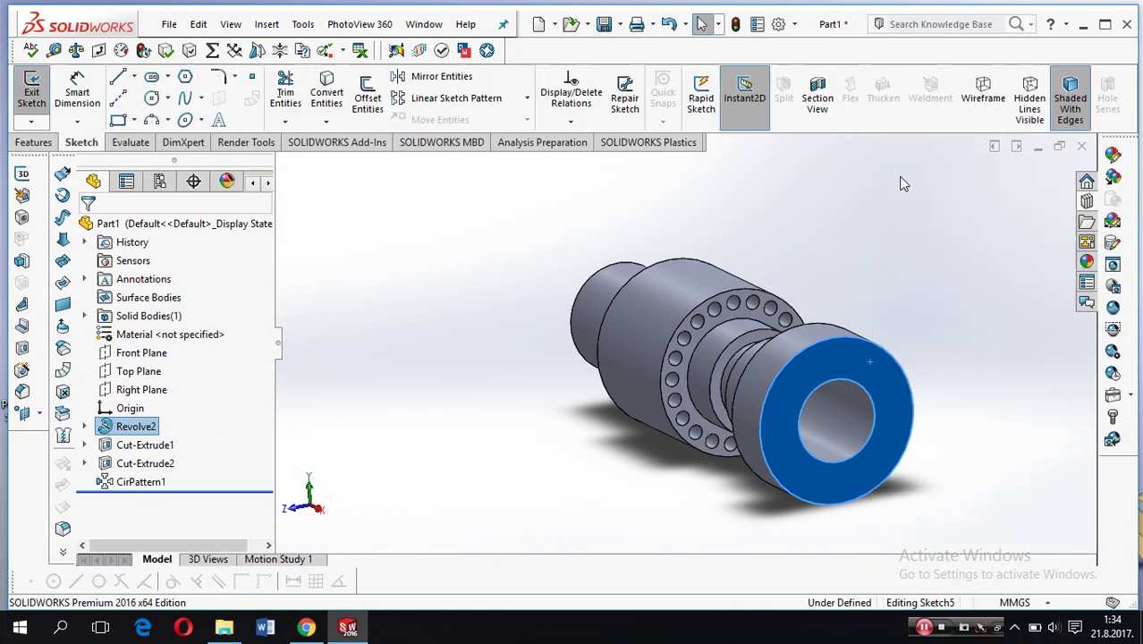
key("c")
left_click(839, 369)
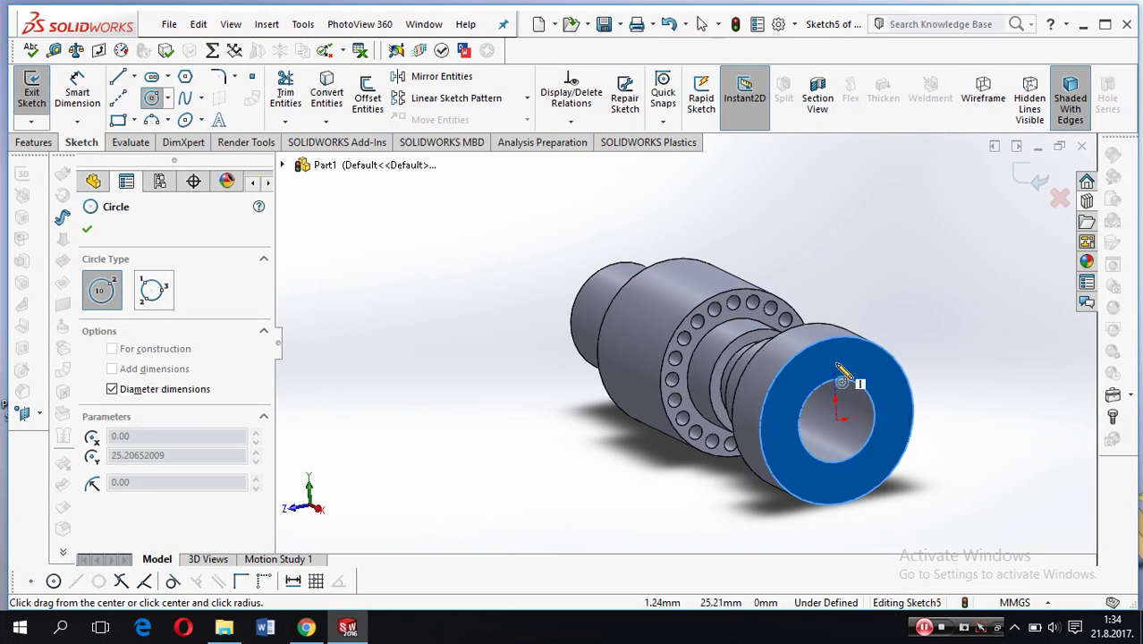
left_click(852, 367)
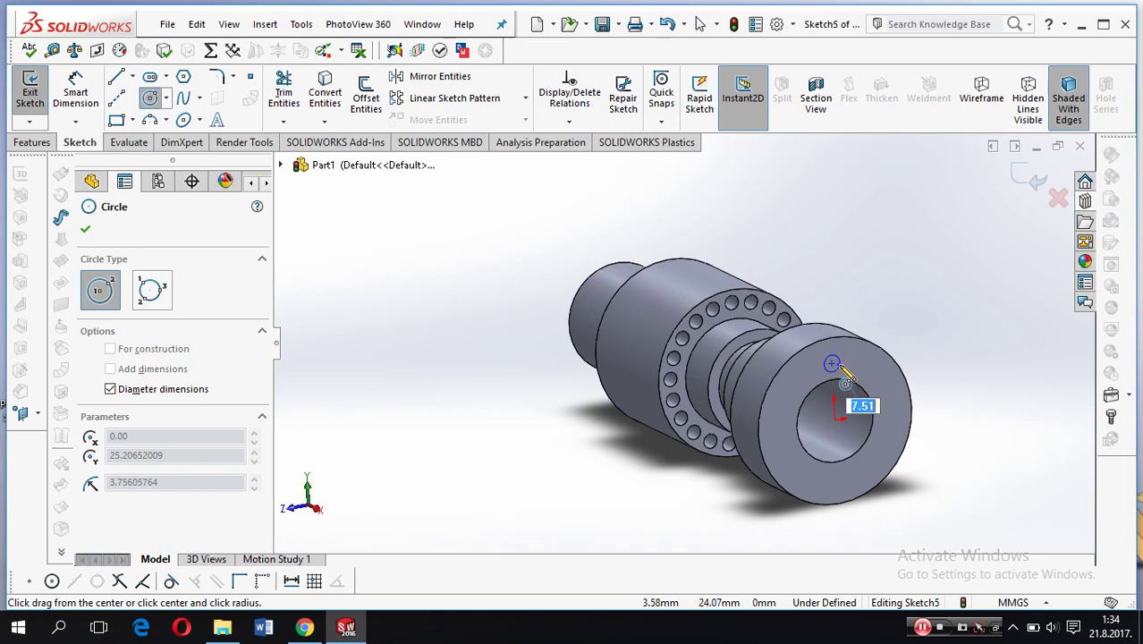
key("Return")
key("Escape")
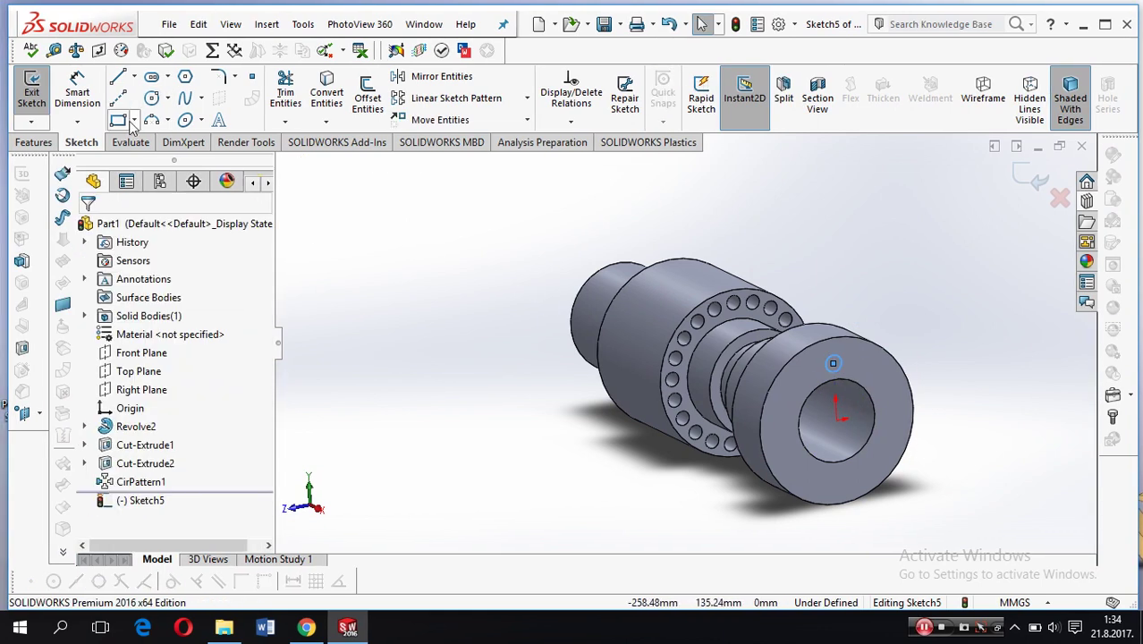
Step: Cut-extrude the small circle on the flange's end face Up To Surface, ending at the flange's opposite face
left_click(33, 143)
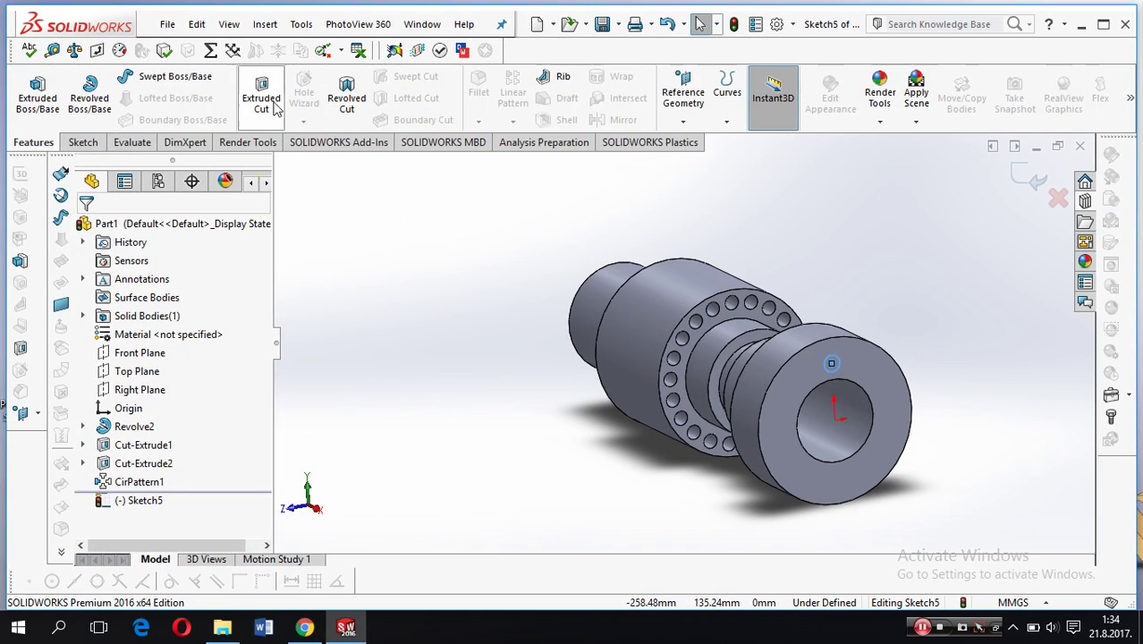
left_click(261, 98)
left_click(235, 336)
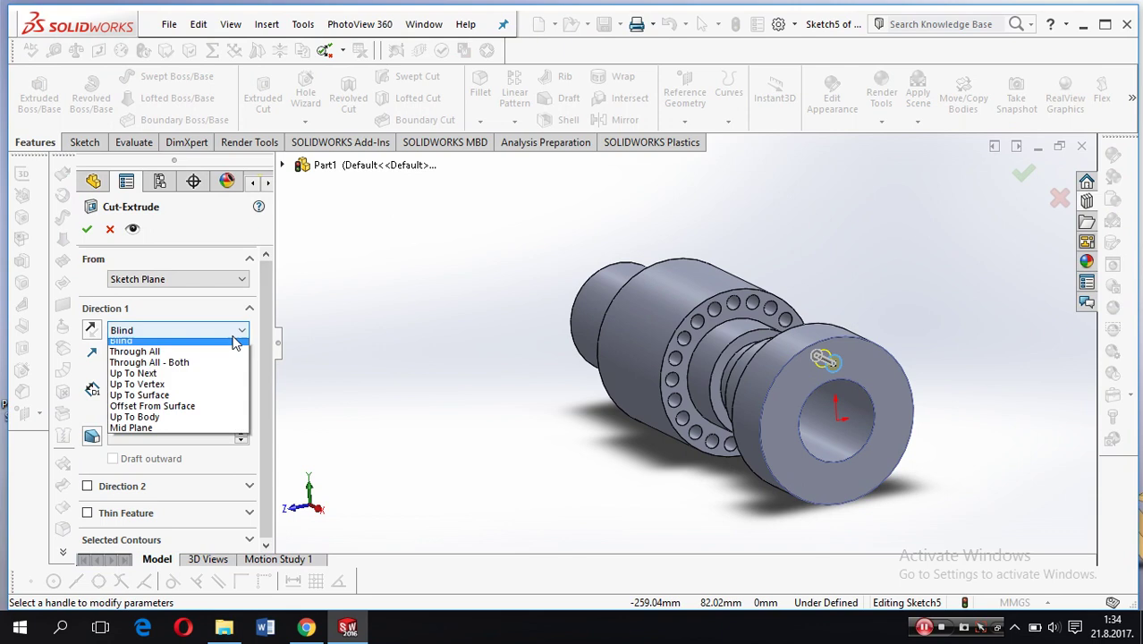
left_click(240, 394)
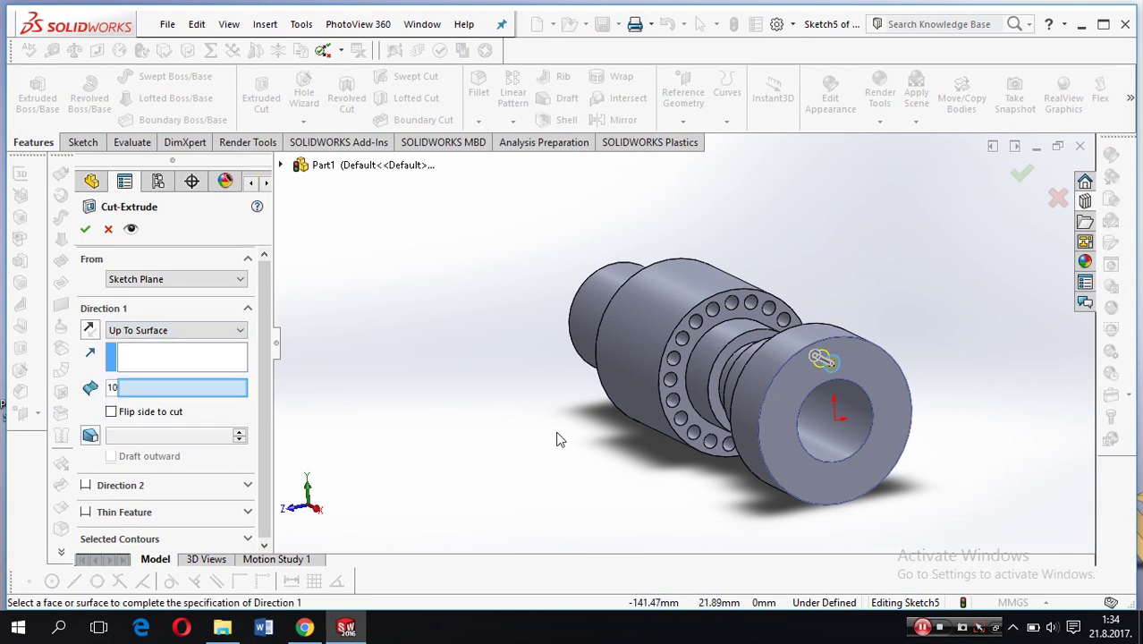
middle_click_drag(557, 439, 707, 461)
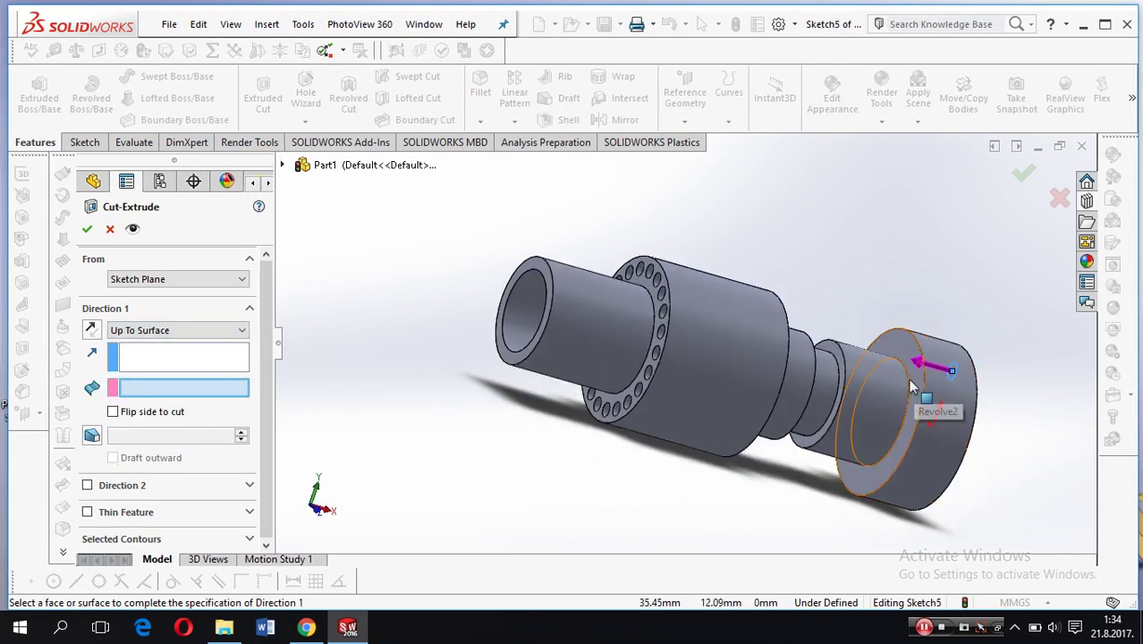
left_click(917, 375)
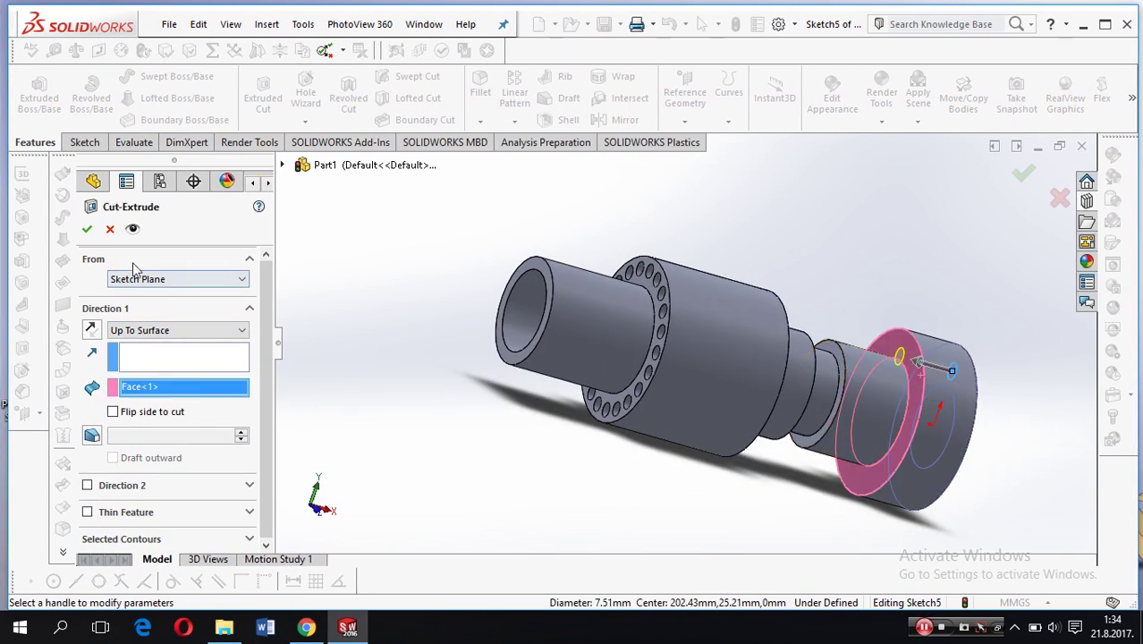
left_click(89, 229)
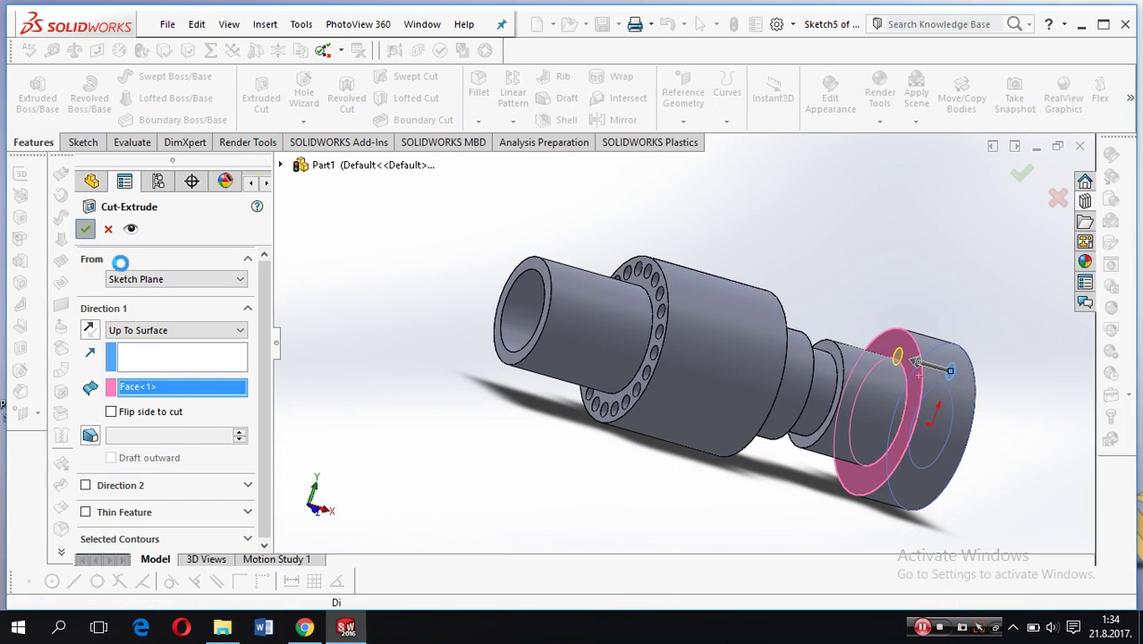
Step: Circular-pattern the flange hole around the flange's outer circular edge with 21 equally spaced instances over 360 degrees
left_click(513, 122)
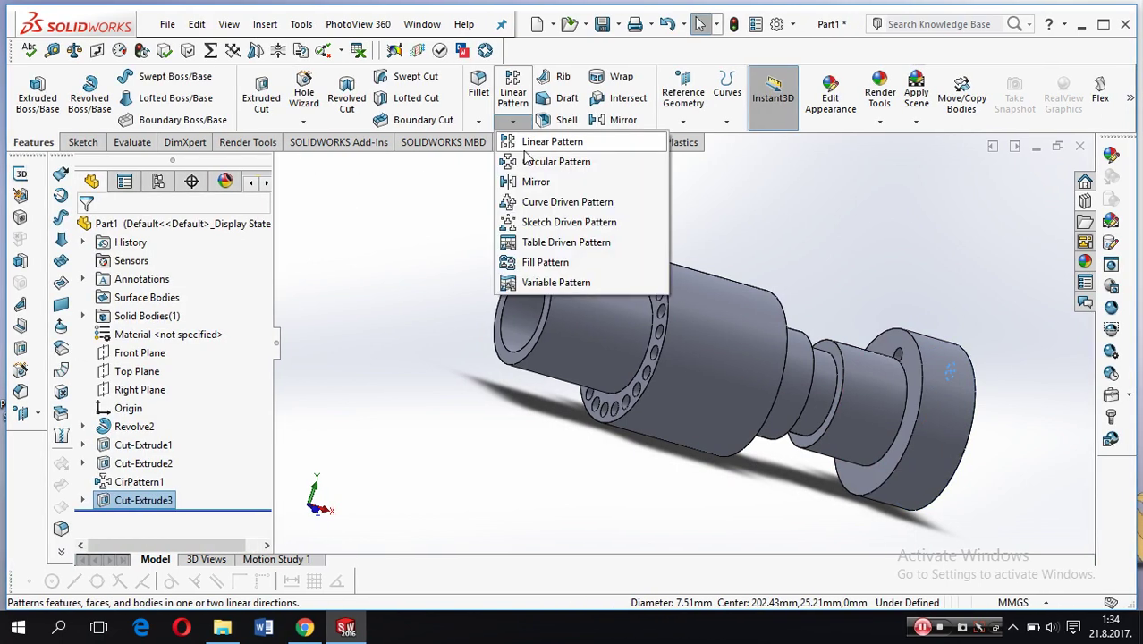
left_click(541, 184)
middle_click_drag(838, 321, 914, 327)
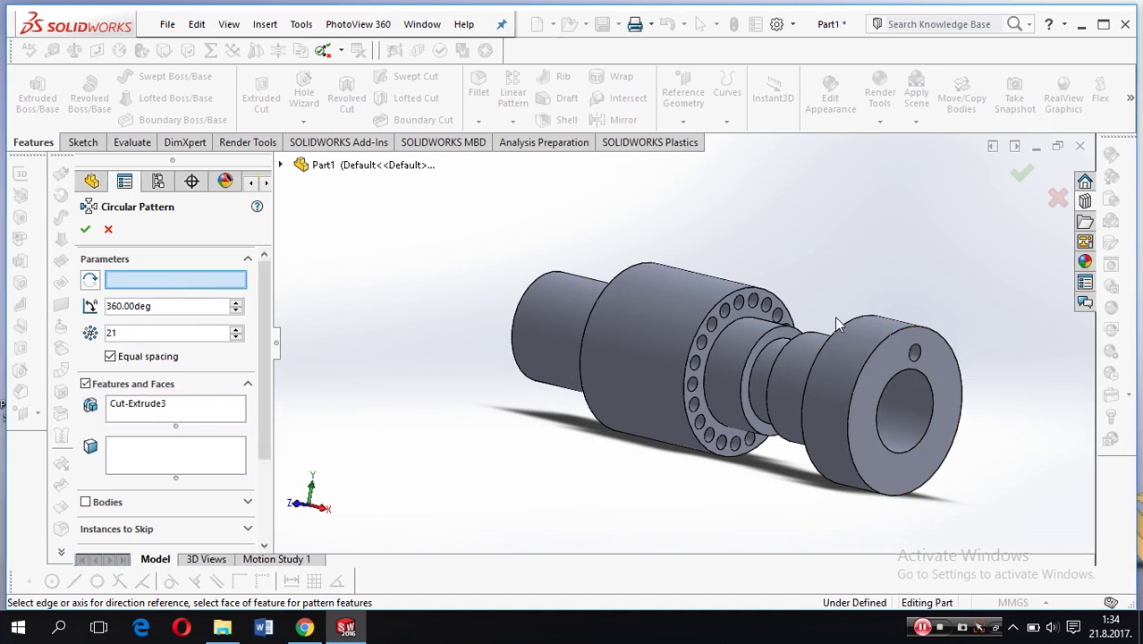
left_click(914, 336)
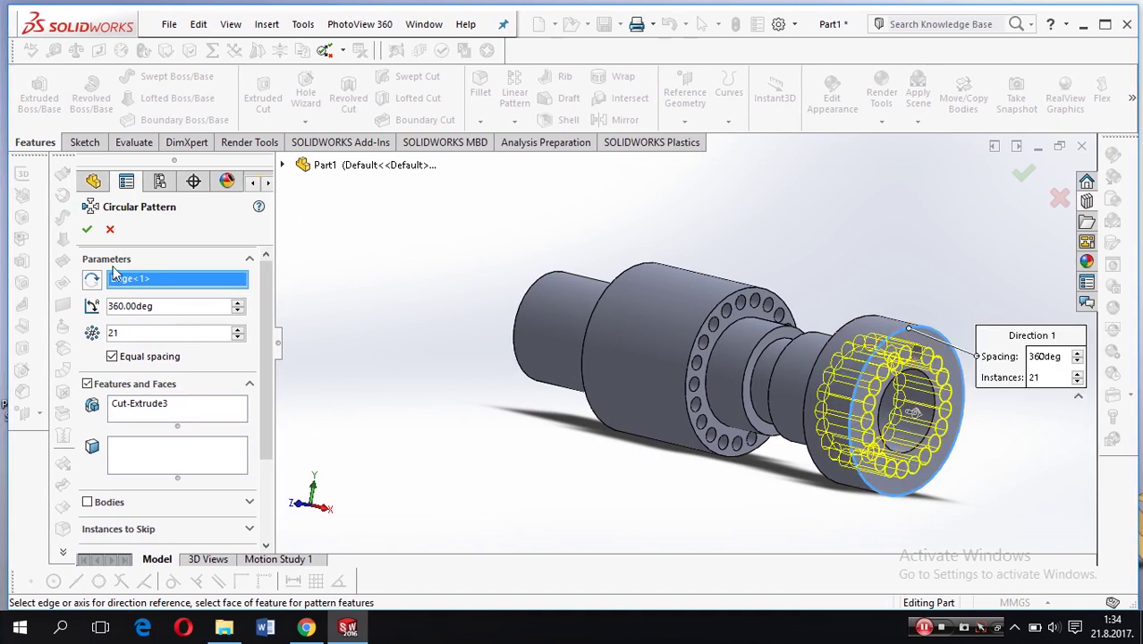
left_click(87, 229)
Step: Show the shaft from the front, open the toolbar customization settings, and list the View toolbar's commands for the shortcut bars
middle_click_drag(635, 387, 700, 486)
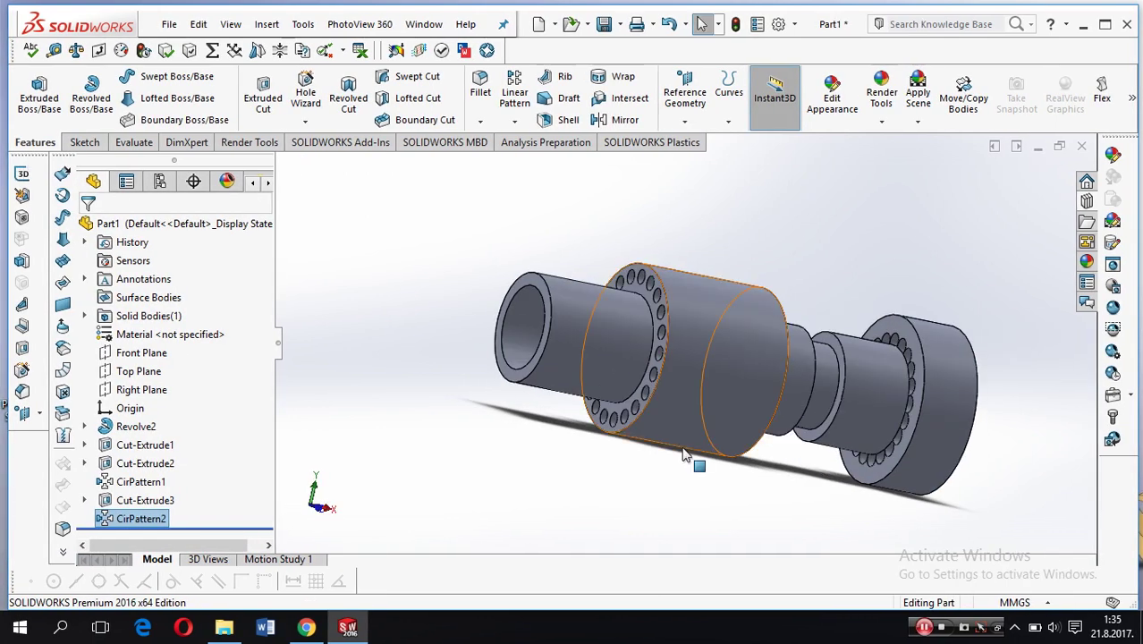
key("ctrl+1")
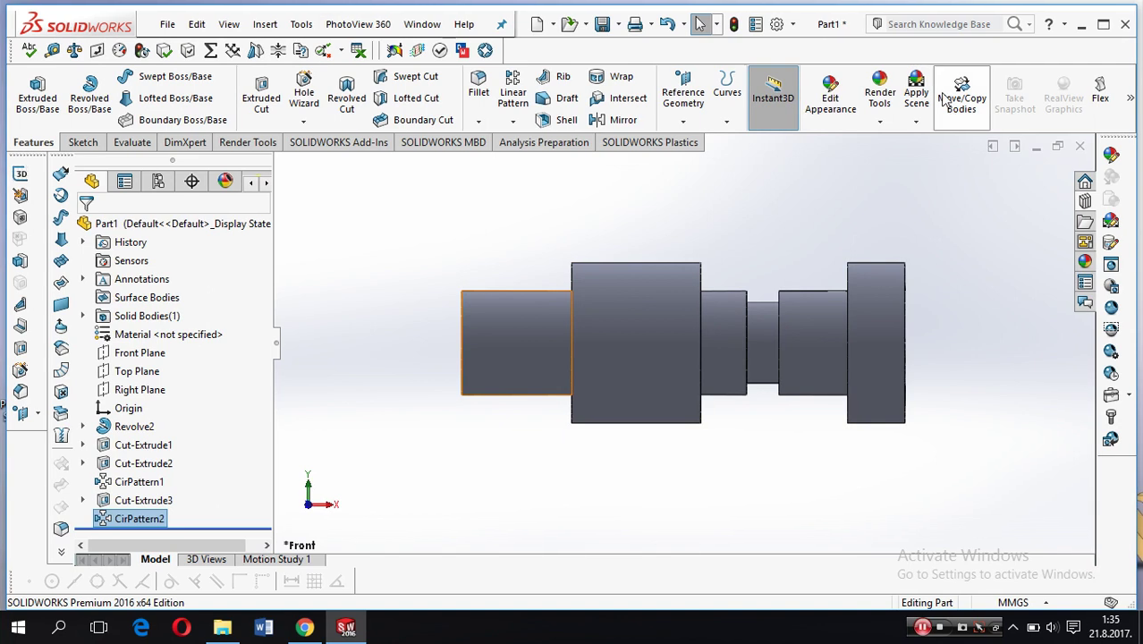
right_click(966, 133)
left_click(788, 169)
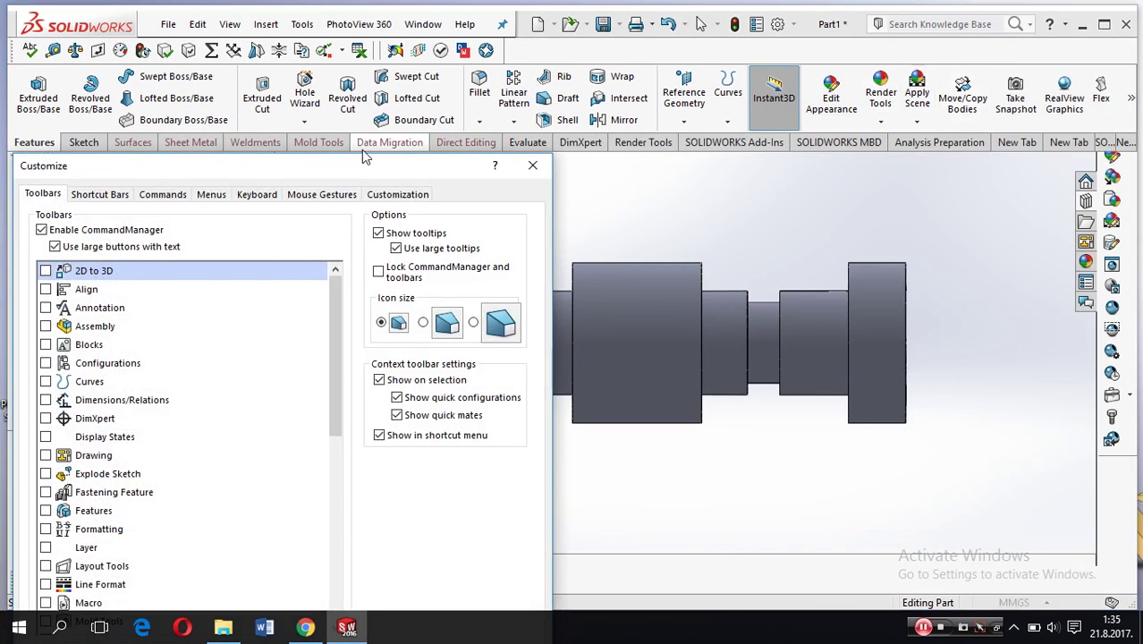
left_click(100, 195)
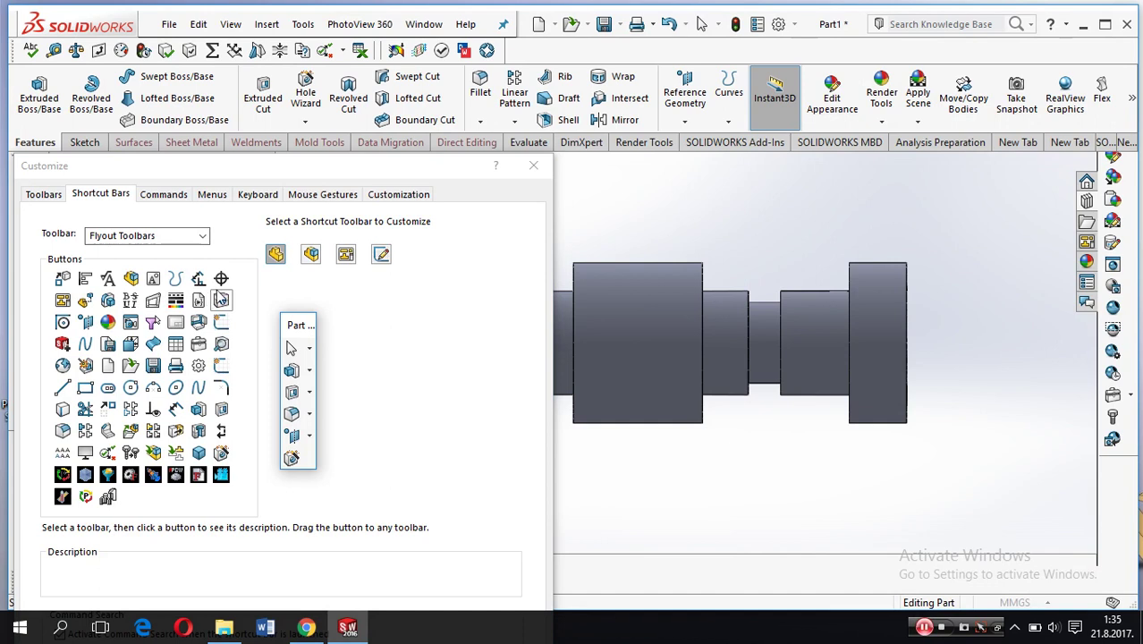
left_click(188, 235)
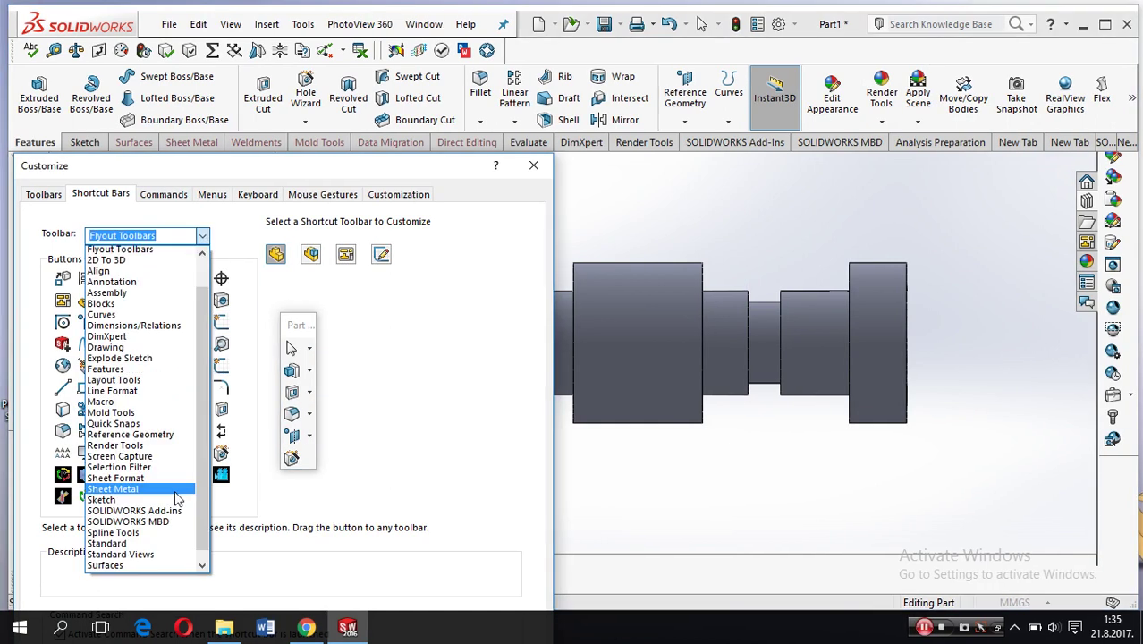
scroll(175, 505, "down", 1)
left_click(157, 555)
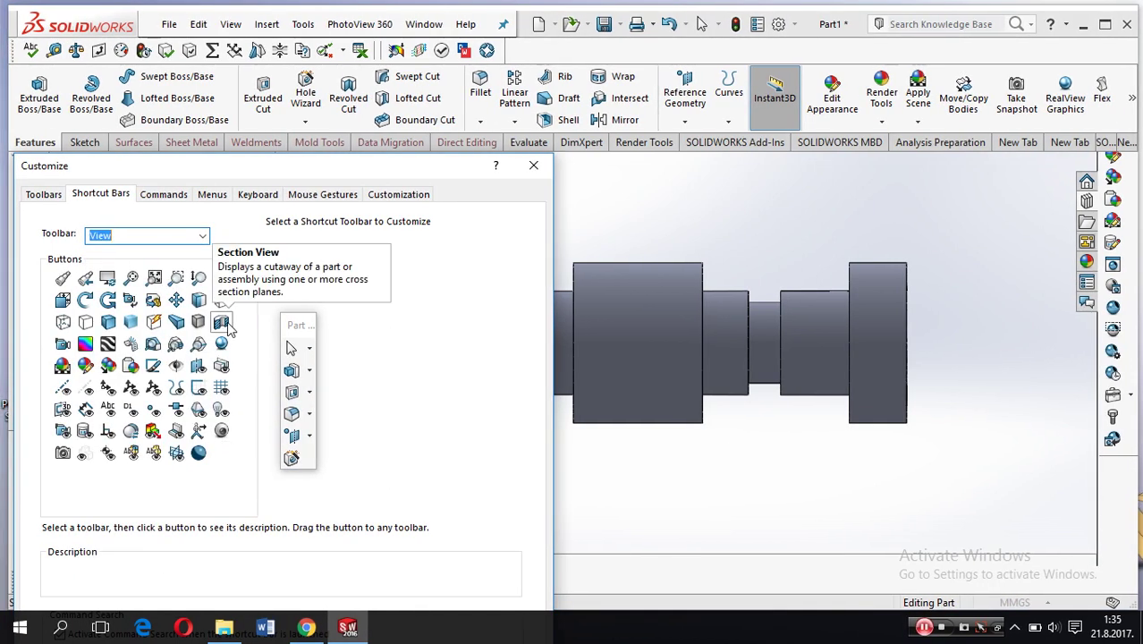
Step: Try to add the Section View command to the Features toolbar, and close the customization settings
left_click_drag(225, 326, 827, 157)
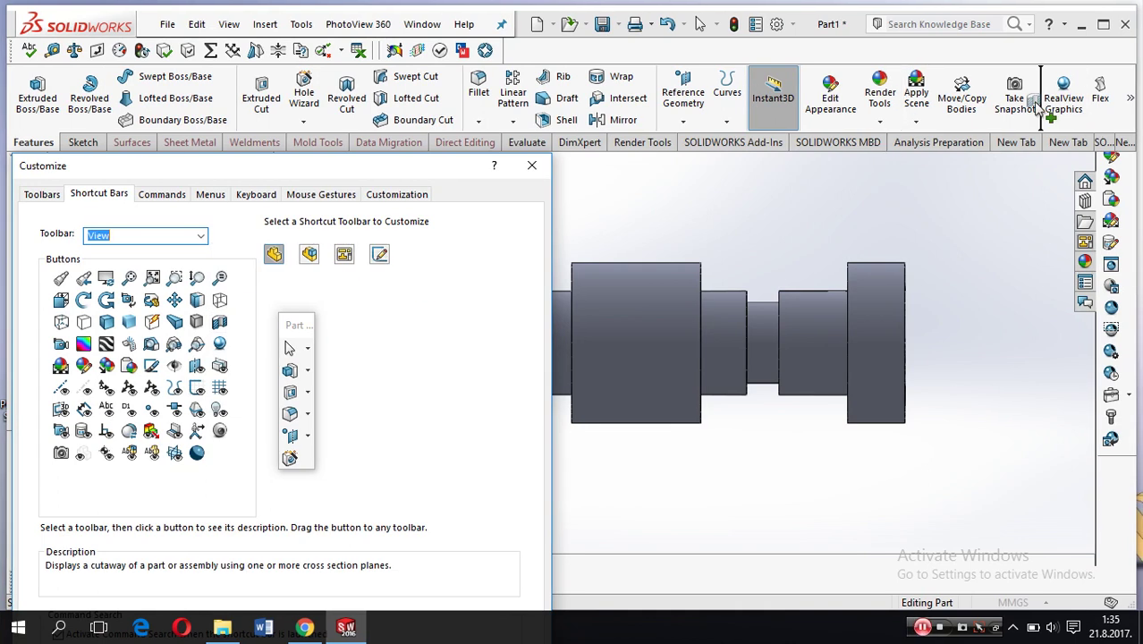
left_click_drag(1038, 106, 1004, 144)
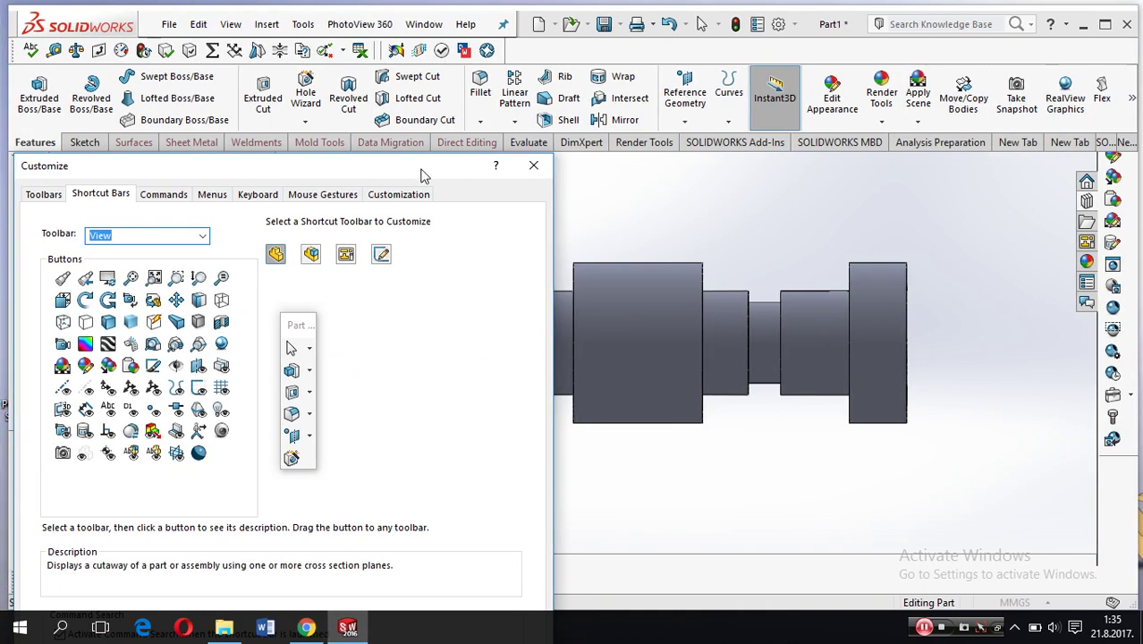
left_click_drag(423, 165, 417, 123)
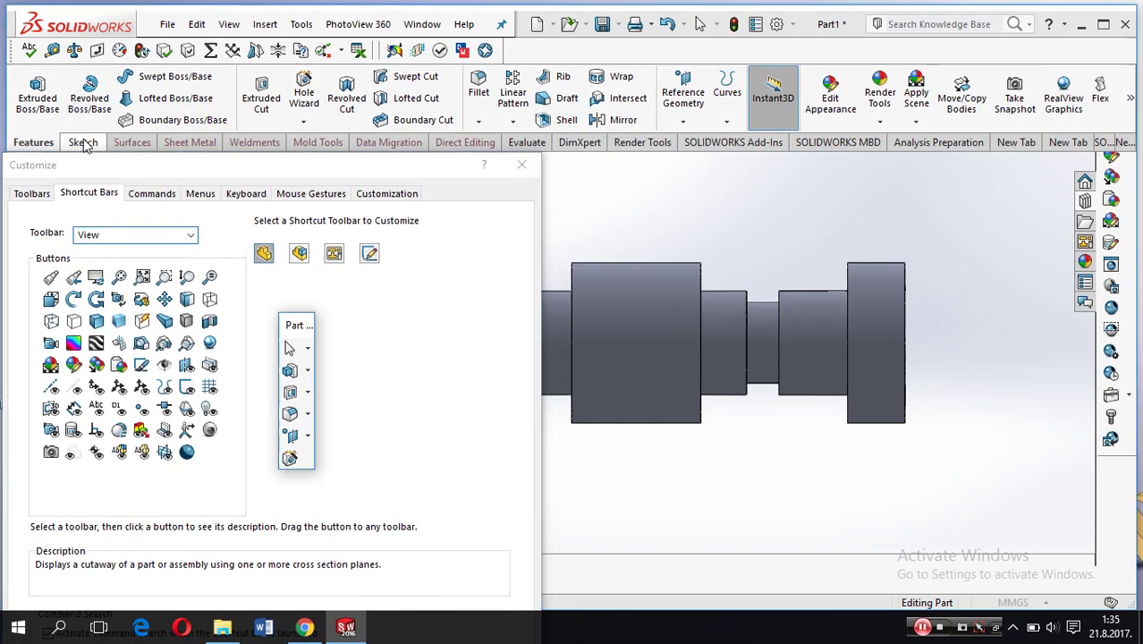
left_click(82, 142)
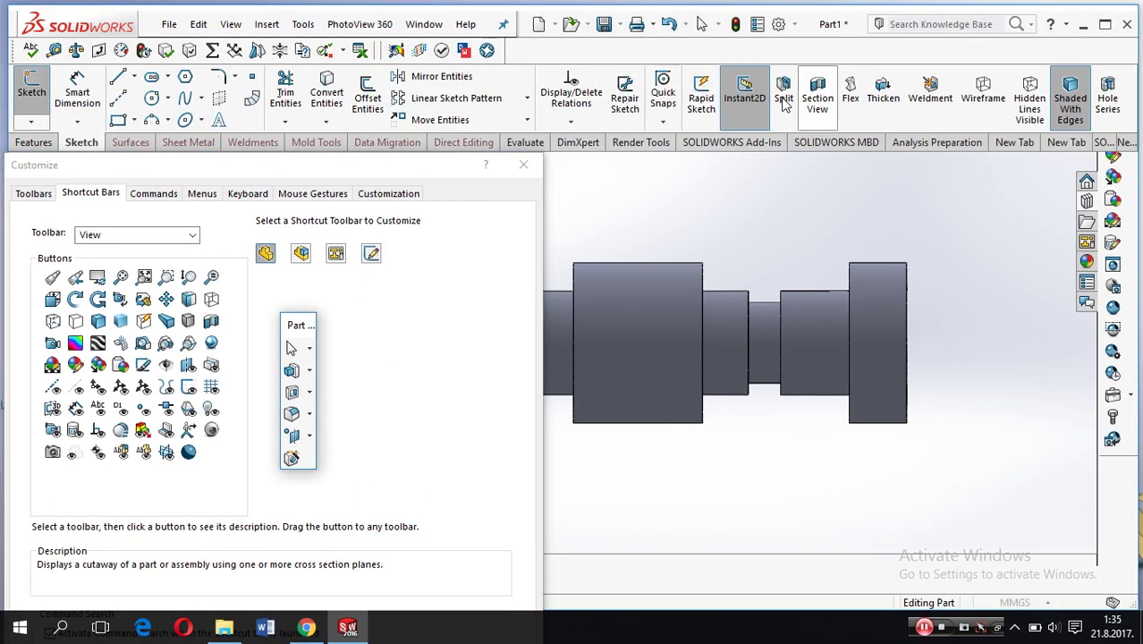
left_click(524, 166)
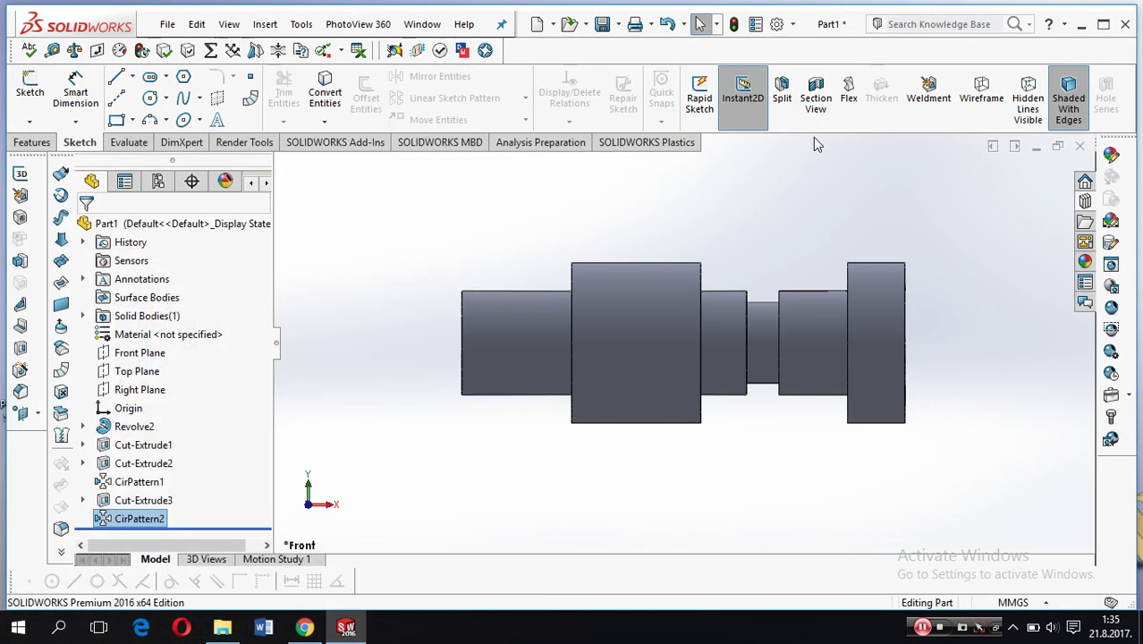
Step: Start a section view, preview the Front and Top Plane cuts, and section the shaft on the Right Plane with an 80 mm offset
left_click(815, 97)
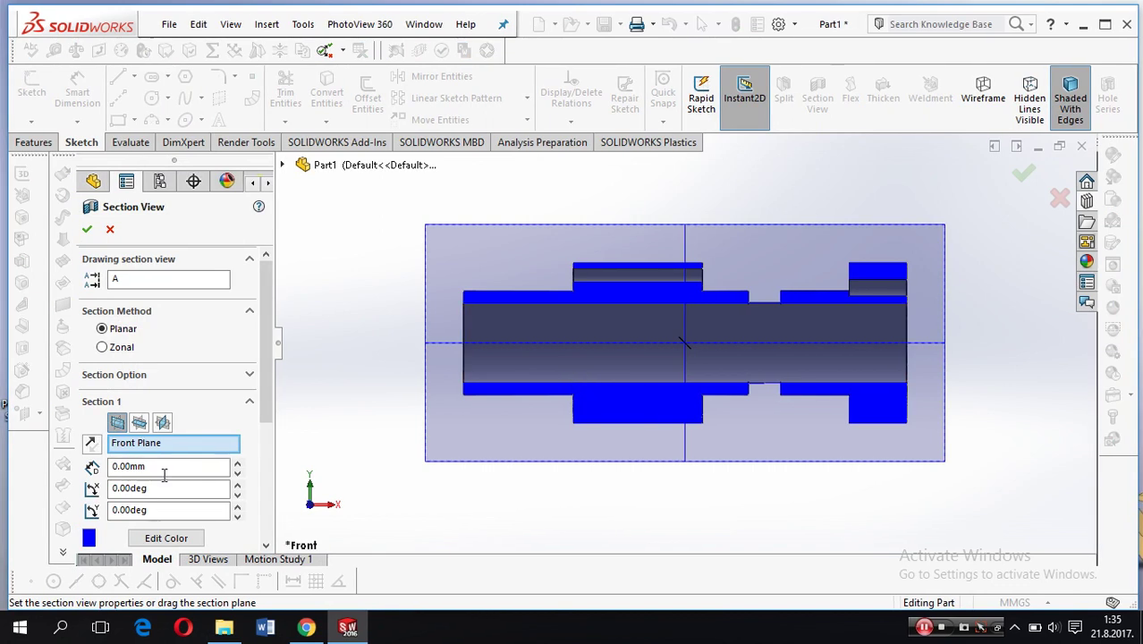
left_click(138, 423)
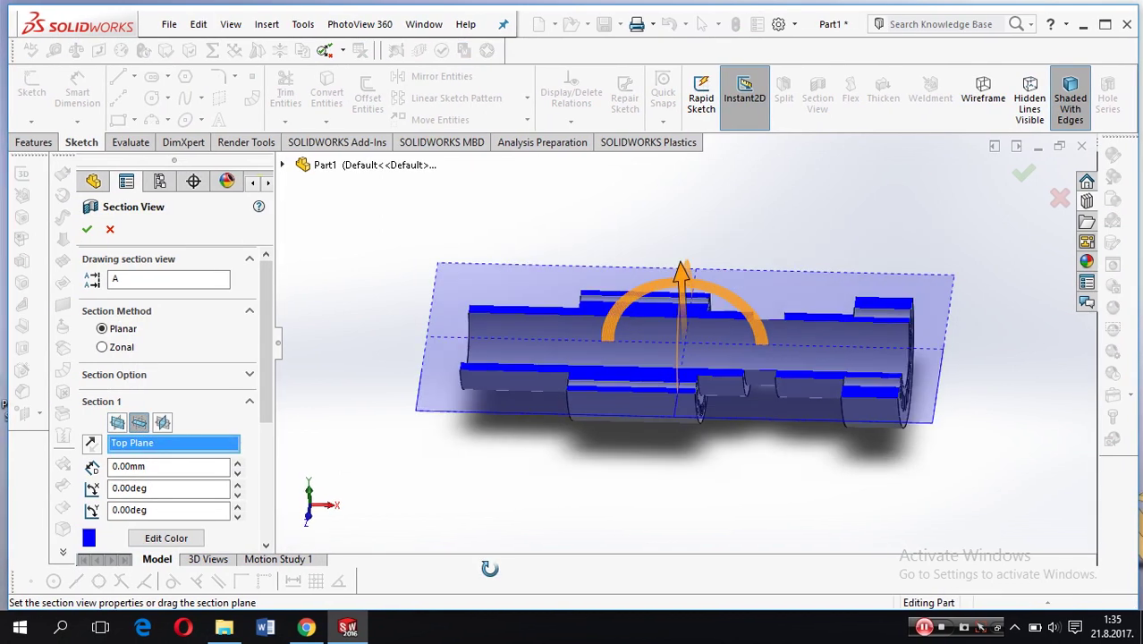
left_click(162, 422)
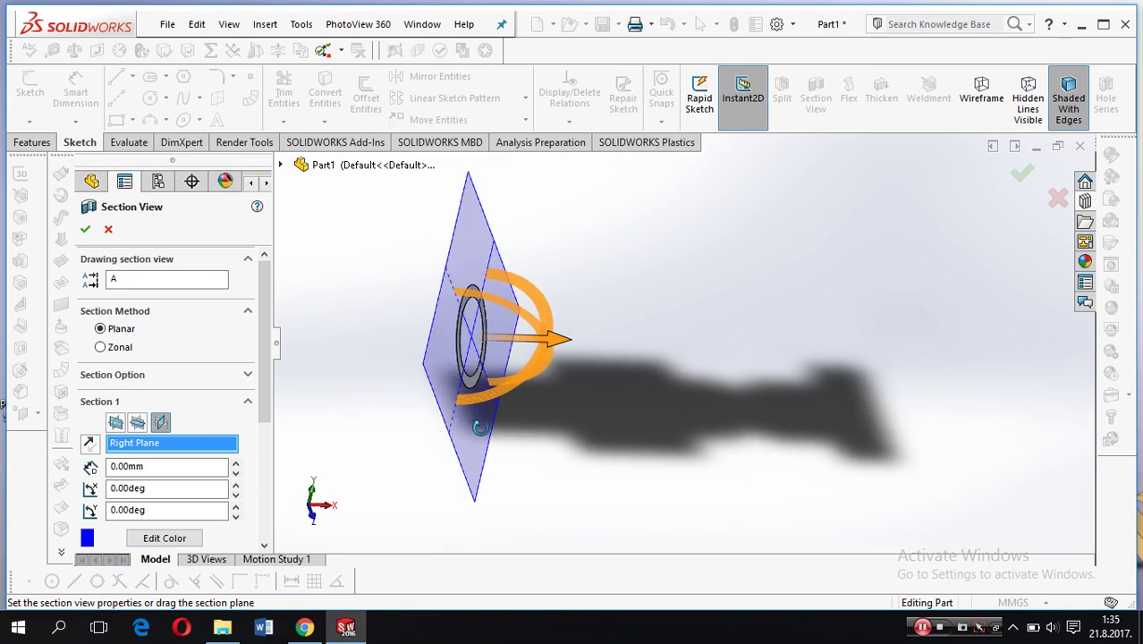
left_click(236, 463)
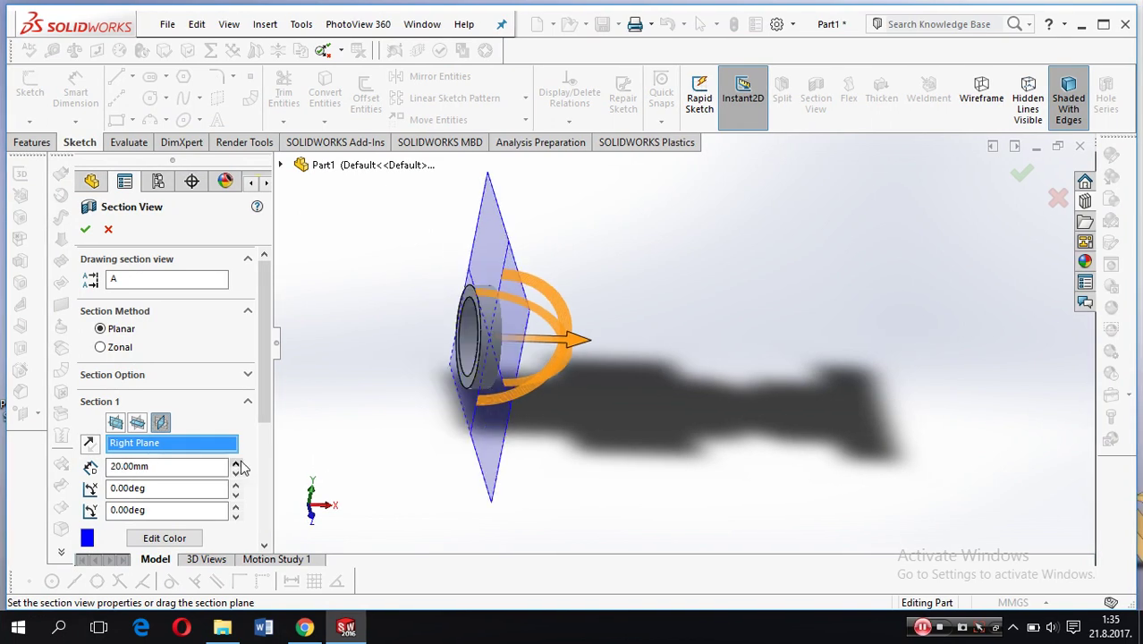
left_click(236, 462)
left_click(236, 463)
left_click(236, 463)
middle_click_drag(553, 452, 500, 438)
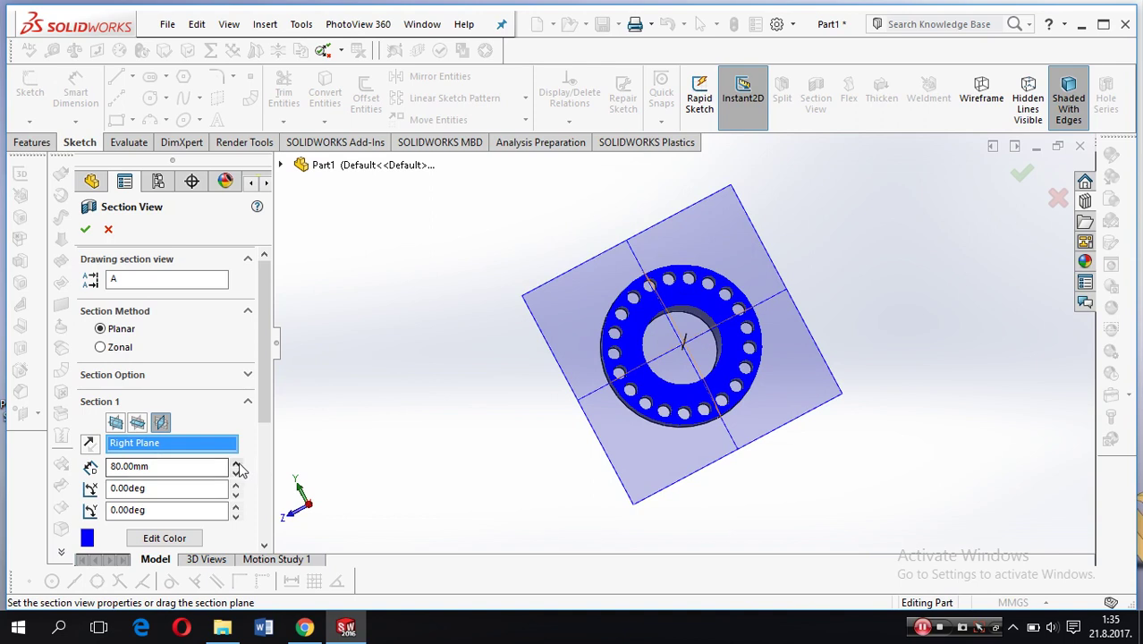
Step: Advance the Right Plane section offset along the shaft beyond 460 mm to examine its cross-sections
left_click(237, 463)
left_click(237, 463)
left_click(237, 463)
left_click(237, 465)
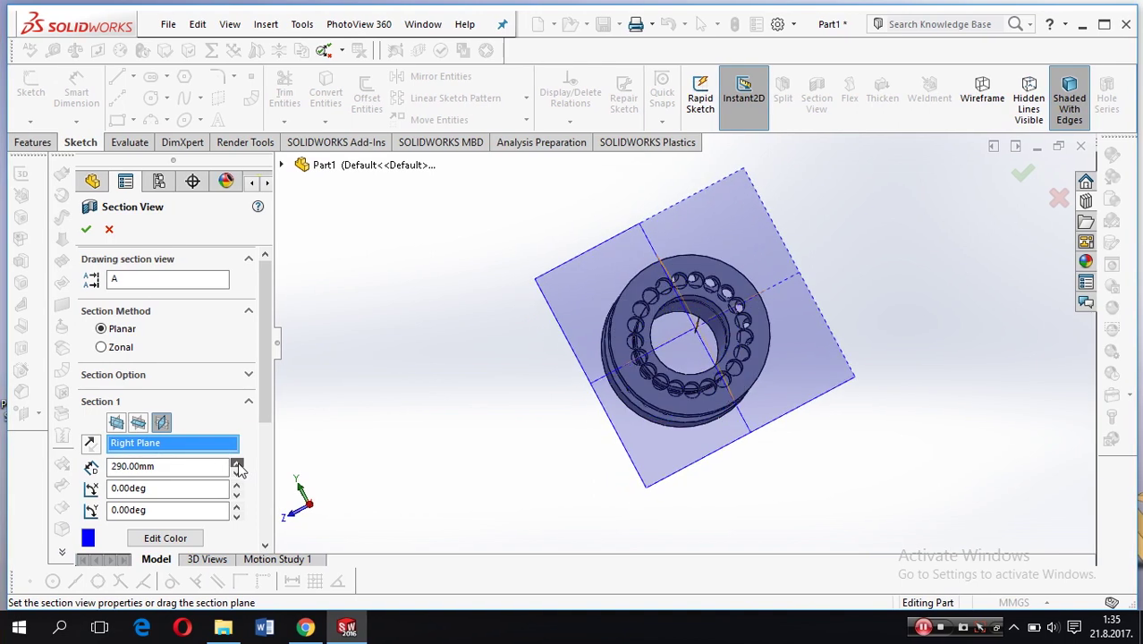
left_click(237, 464)
left_click(237, 465)
left_click(237, 464)
left_click(237, 464)
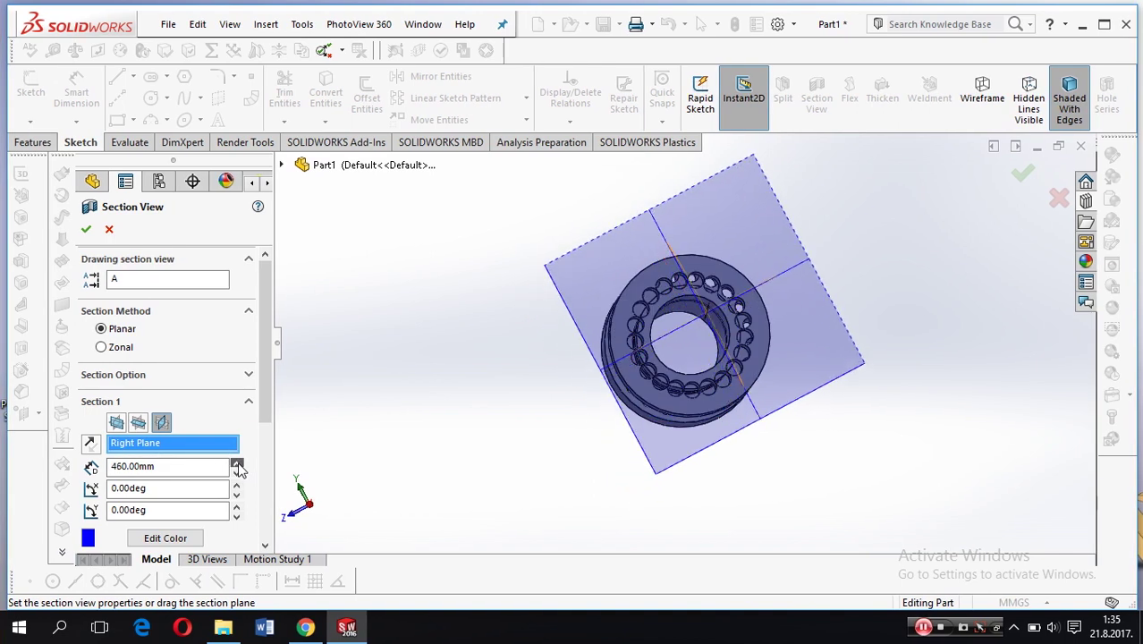
left_click(237, 464)
left_click(237, 464)
Step: Section the shaft on the Top Plane at 0 mm offset, examine it from the standard views, and apply the section
middle_click_drag(555, 458, 599, 353)
left_click(139, 422)
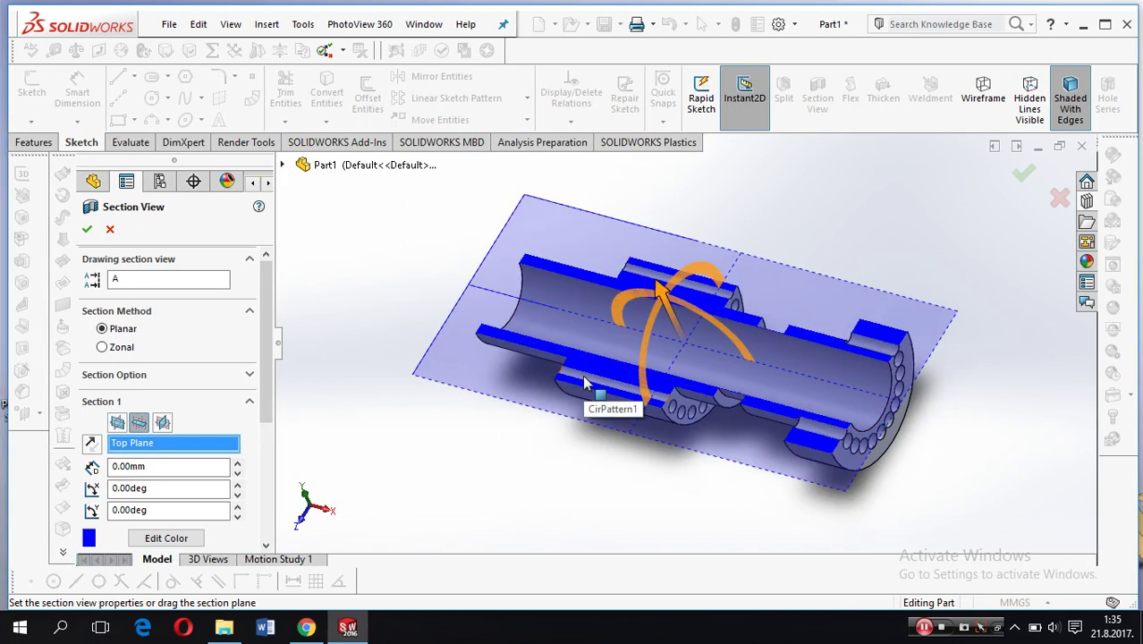
key("ctrl+4")
key("ctrl+1")
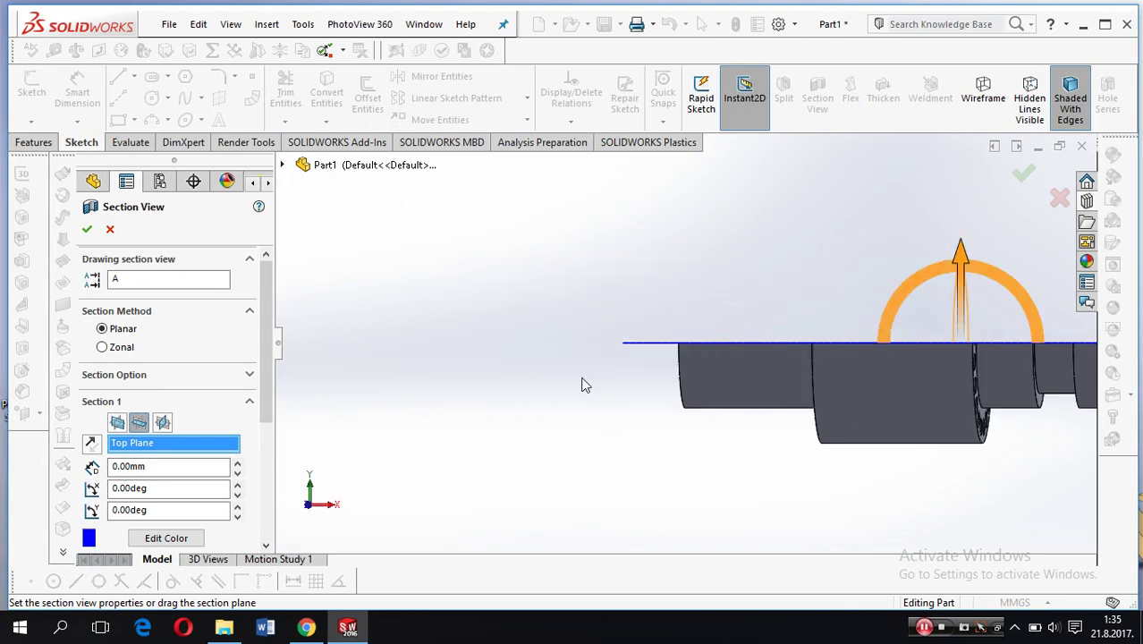
key("ctrl+6")
key("ctrl+5")
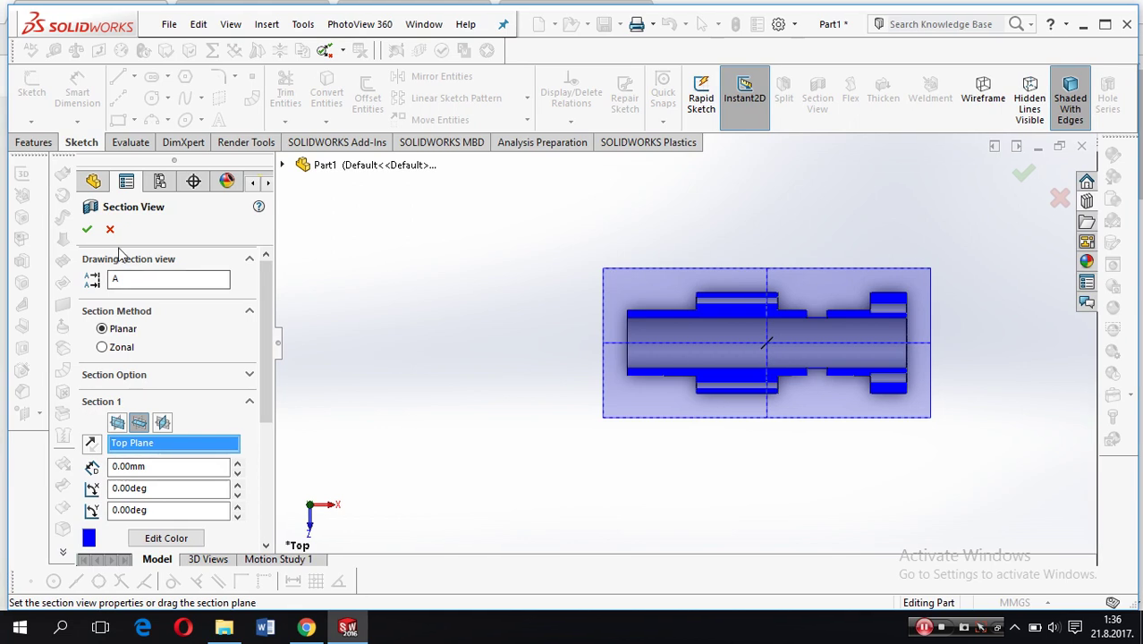
left_click(88, 230)
Step: Inspect the sectioned shaft's bore and patterned holes from an angle, and turn the section view off
scroll(743, 358, "down", 5)
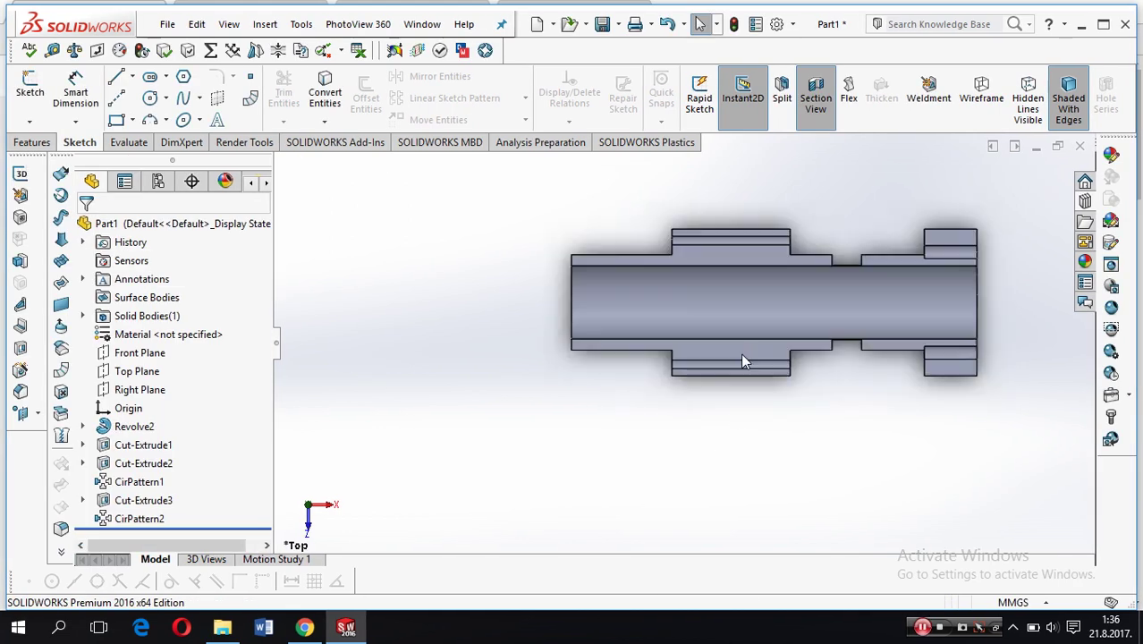
middle_click_drag(752, 307, 438, 255)
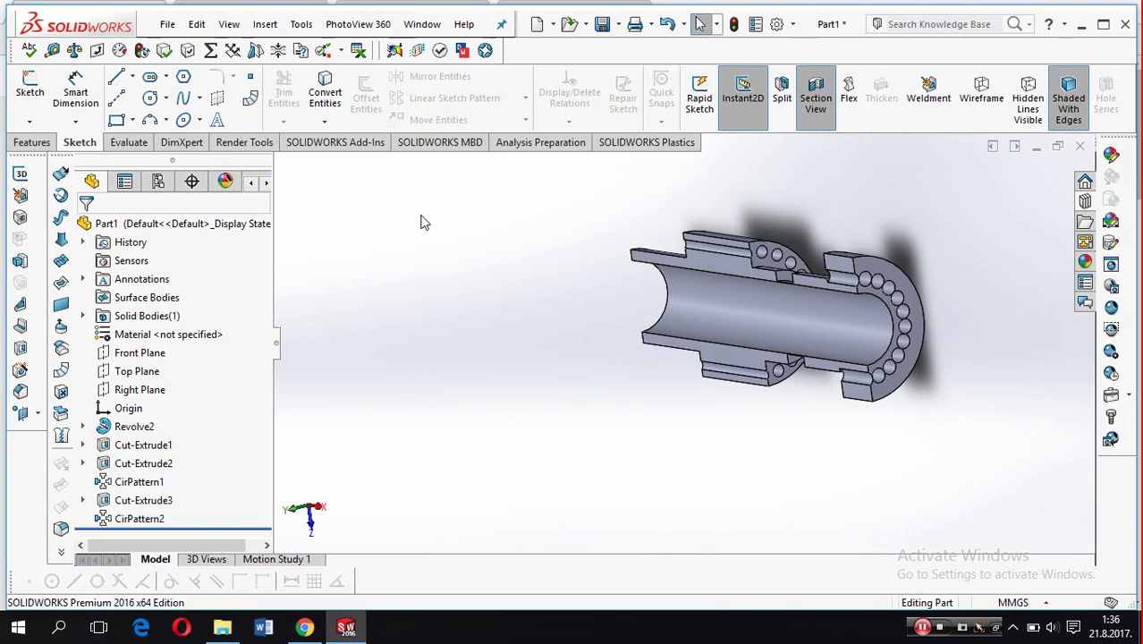
left_click(816, 99)
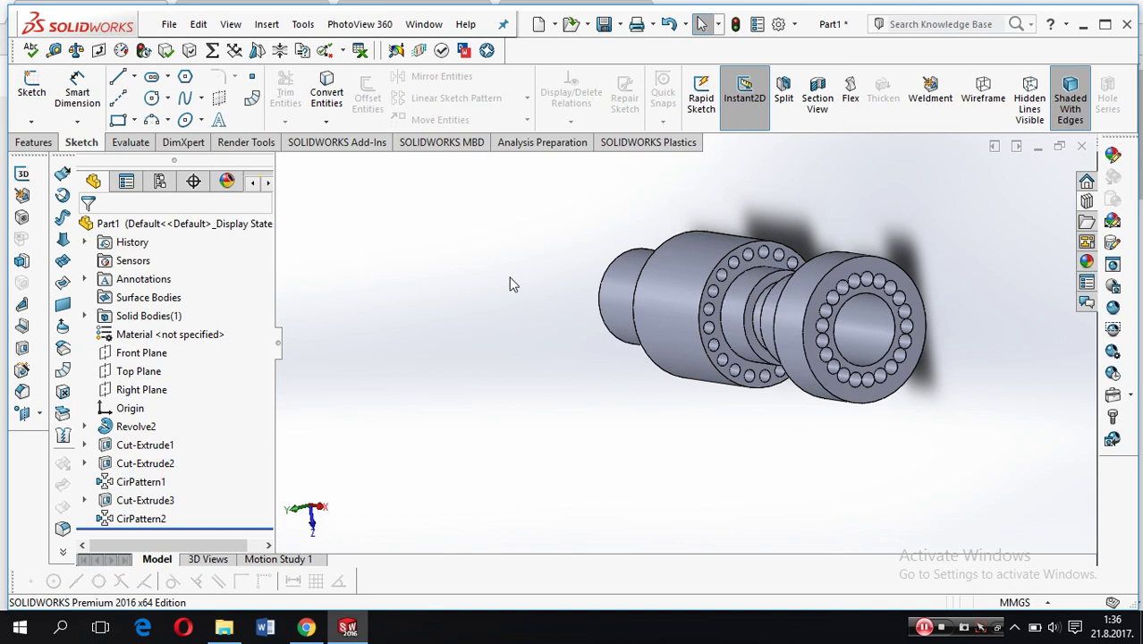